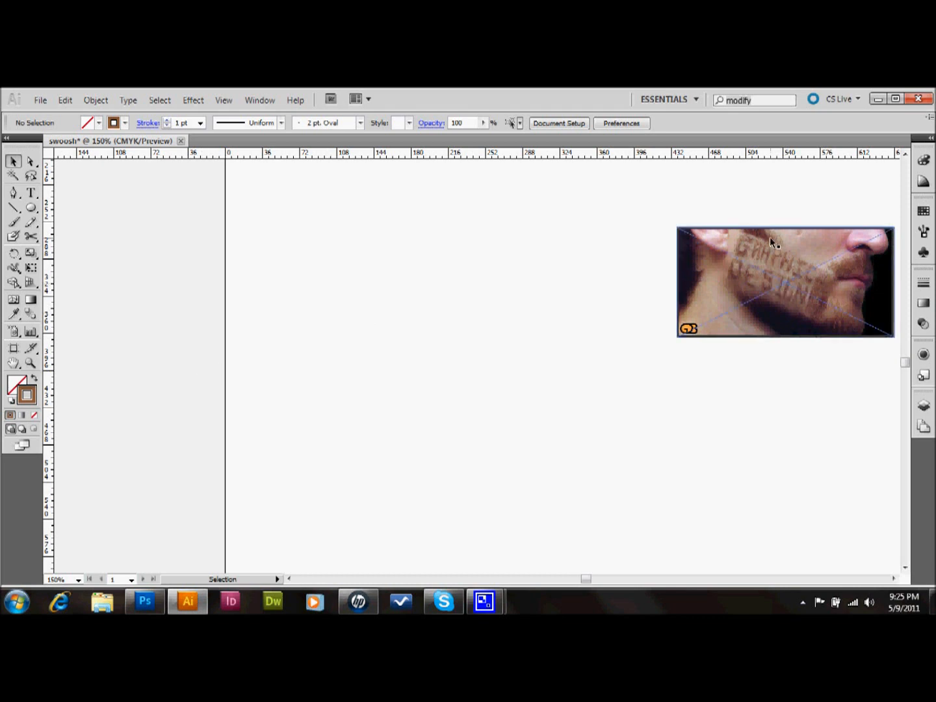
Step: Move the placed beard photo to the upper-right area of the artboard, at about X 539 pt, Y 256 pt, and deselect it
{"action": "left_click_drag", "start_coordinate": [781, 242], "coordinate": [722, 216]}
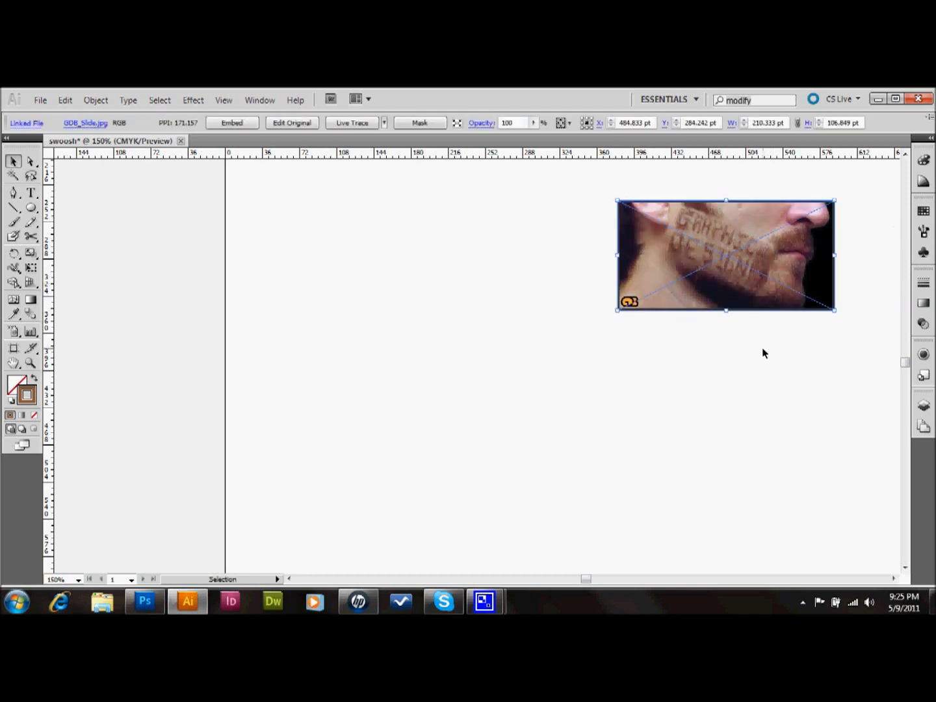
{"action": "left_click", "coordinate": [746, 339]}
{"action": "left_click_drag", "start_coordinate": [733, 279], "coordinate": [512, 295]}
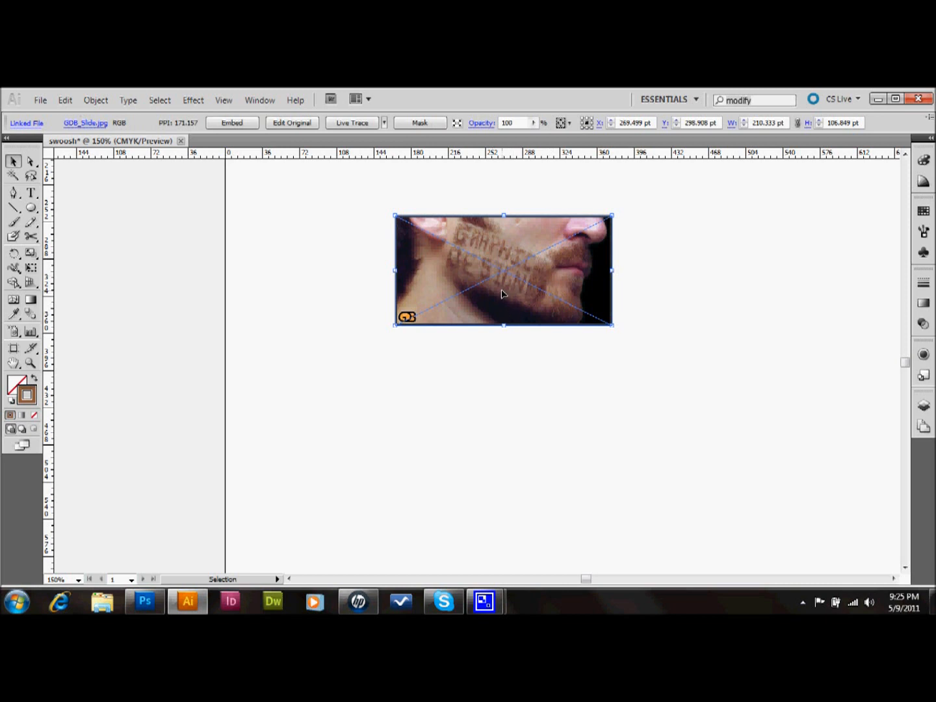
{"action": "left_click_drag", "start_coordinate": [501, 294], "coordinate": [781, 249]}
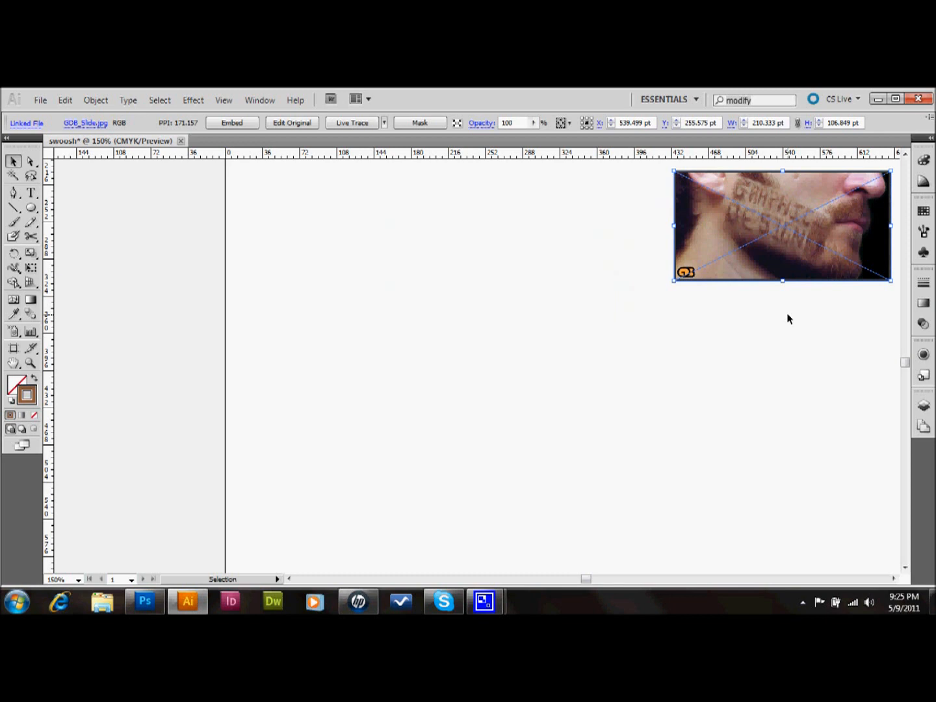
{"action": "left_click", "coordinate": [783, 318]}
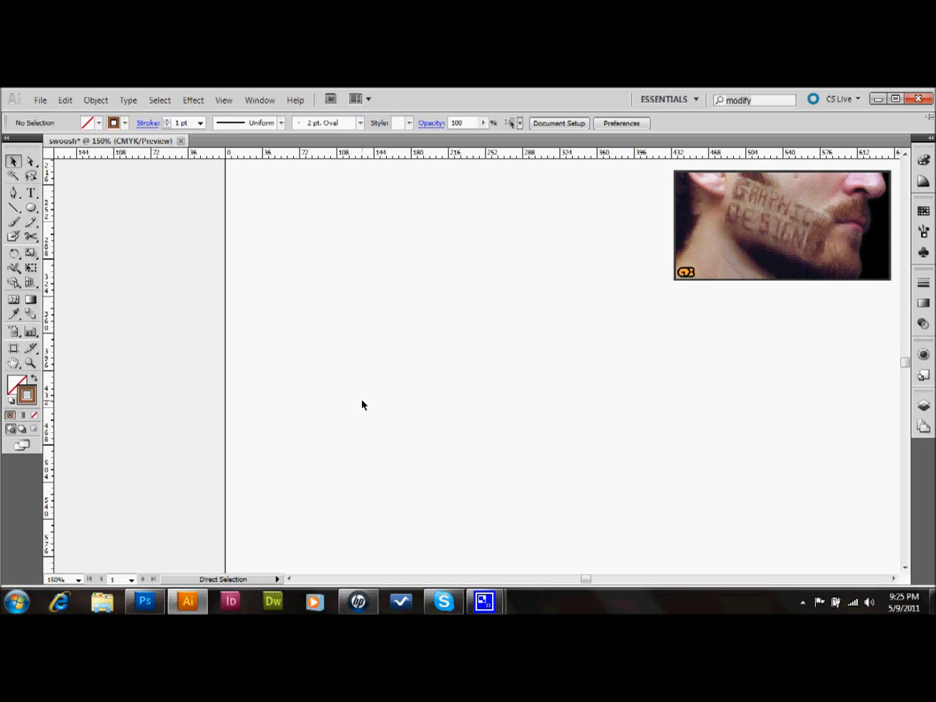
Step: Toggle the rulers, leaving them shown, and place a vertical guide on the artboard at about X 172 pt
{"action": "key", "text": "ctrl+r"}
{"action": "key", "text": "ctrl+r"}
{"action": "key", "text": "ctrl+r"}
{"action": "key", "text": "ctrl+r"}
{"action": "key", "text": "ctrl+r"}
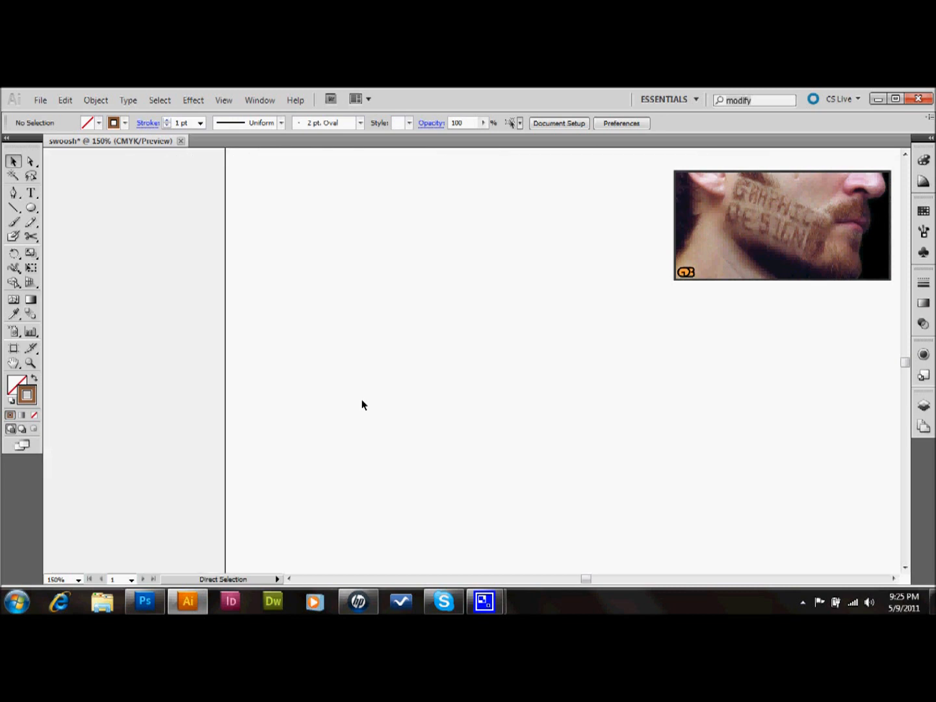
{"action": "key", "text": "ctrl+r"}
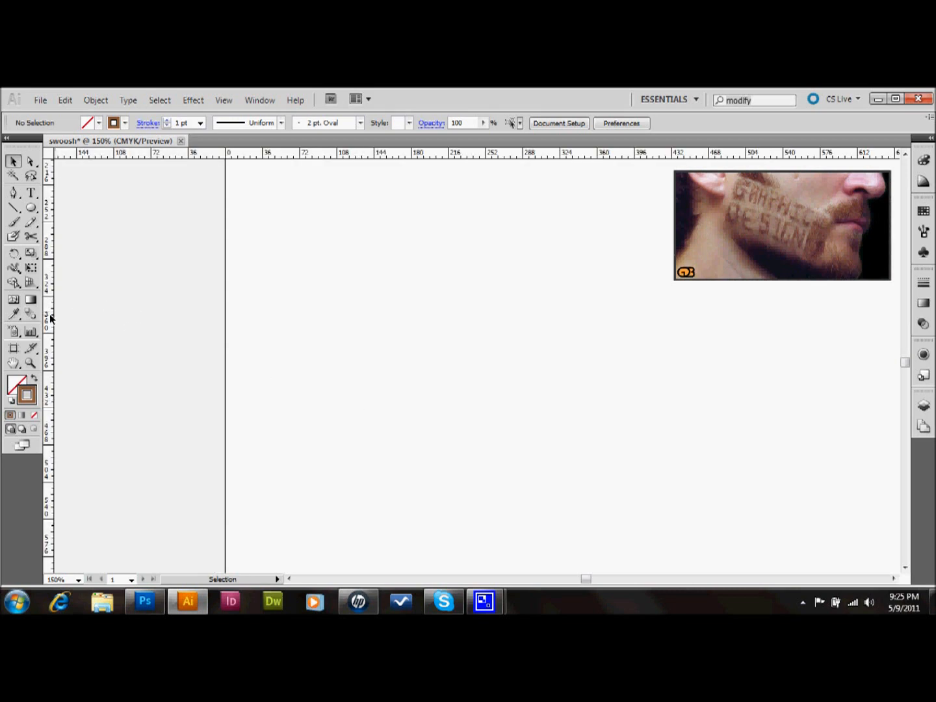
{"action": "left_click_drag", "start_coordinate": [50, 313], "coordinate": [406, 374]}
{"action": "left_click", "coordinate": [325, 375]}
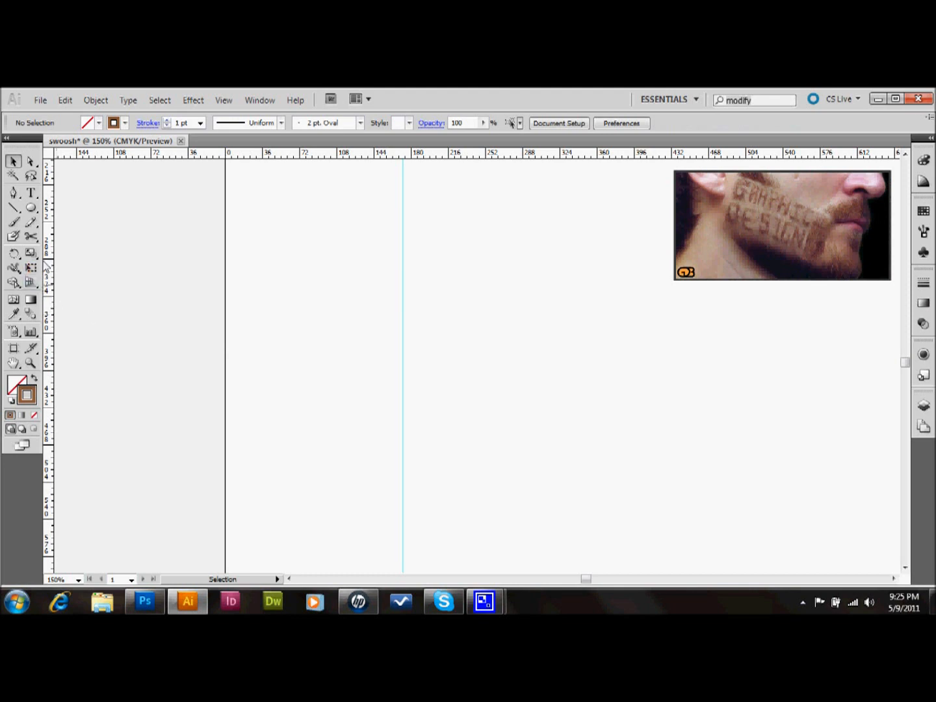
{"action": "left_click", "coordinate": [13, 194]}
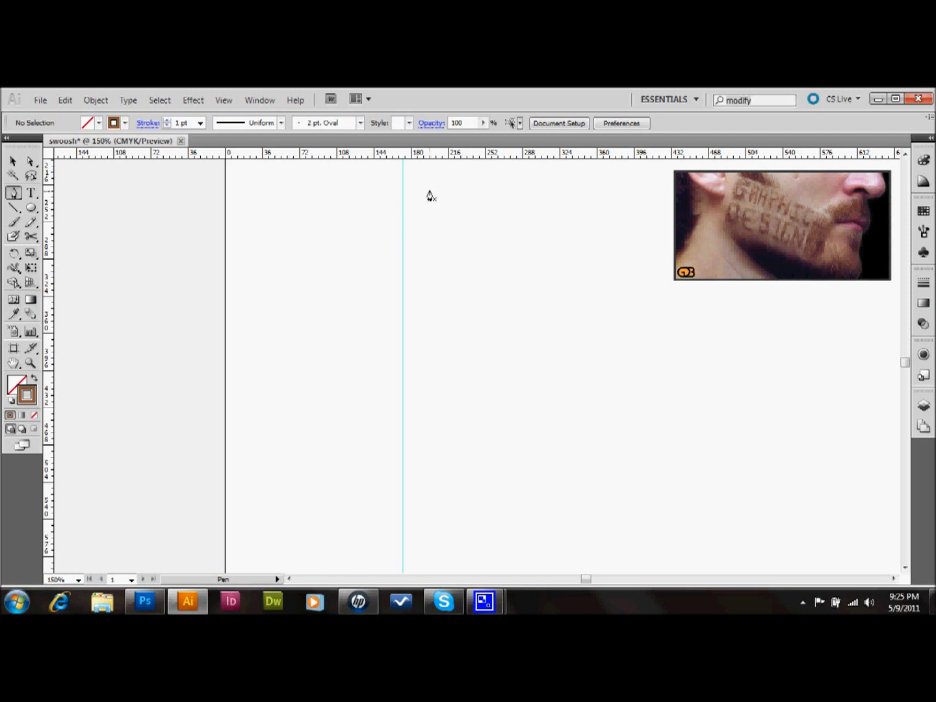
{"action": "mouse_move", "coordinate": [429, 190]}
{"action": "left_mouse_down"}
{"action": "mouse_move", "coordinate": [436, 196]}
{"action": "mouse_move", "coordinate": [427, 213]}
{"action": "left_mouse_up"}
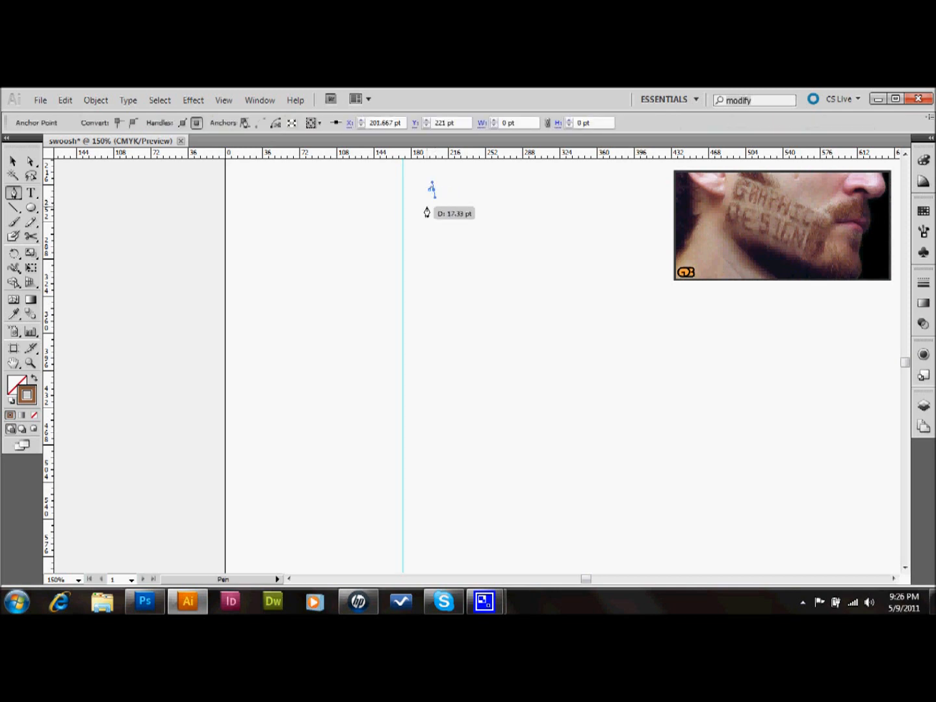
{"action": "key", "text": "Delete"}
{"action": "key", "text": "Delete"}
Step: Draw a half-bottle outline about 73 × 299 pt with the Pen tool: three neck ridges, curved shoulder, straight side, and rounded base ending on the guide
{"action": "mouse_move", "coordinate": [426, 198]}
{"action": "left_mouse_down"}
{"action": "mouse_move", "coordinate": [434, 200]}
{"action": "mouse_move", "coordinate": [425, 213]}
{"action": "left_mouse_up"}
{"action": "left_click", "coordinate": [425, 210]}
{"action": "left_click_drag", "start_coordinate": [434, 209], "coordinate": [433, 233]}
{"action": "left_click", "coordinate": [425, 235]}
{"action": "mouse_move", "coordinate": [426, 245]}
{"action": "left_mouse_down"}
{"action": "mouse_move", "coordinate": [439, 302]}
{"action": "mouse_move", "coordinate": [432, 298]}
{"action": "mouse_move", "coordinate": [460, 318]}
{"action": "mouse_move", "coordinate": [478, 360]}
{"action": "mouse_move", "coordinate": [487, 422]}
{"action": "left_mouse_up"}
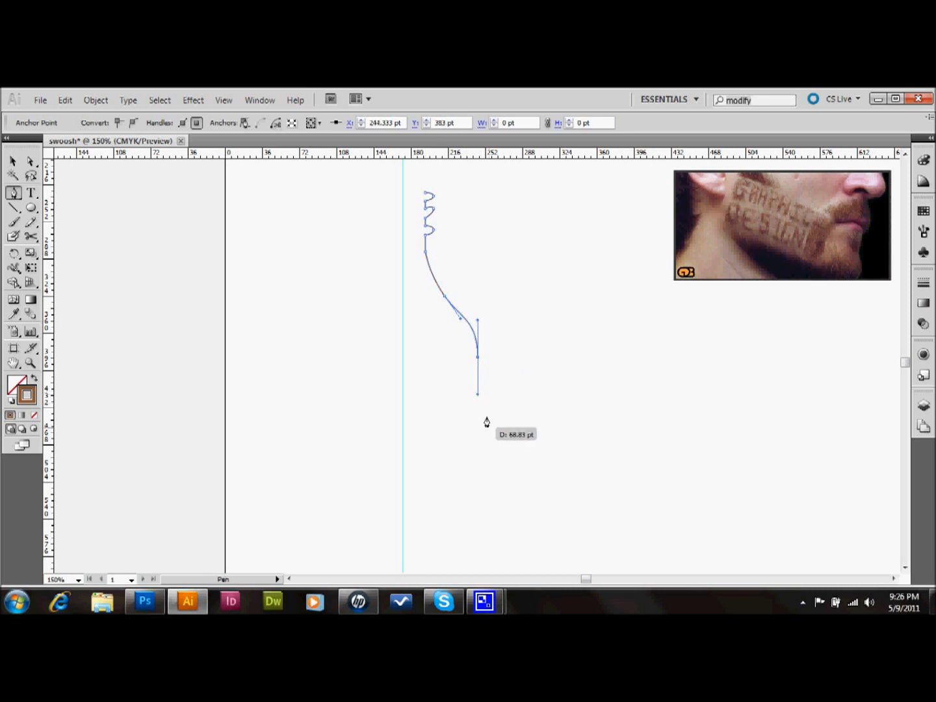
{"action": "left_click", "coordinate": [478, 484]}
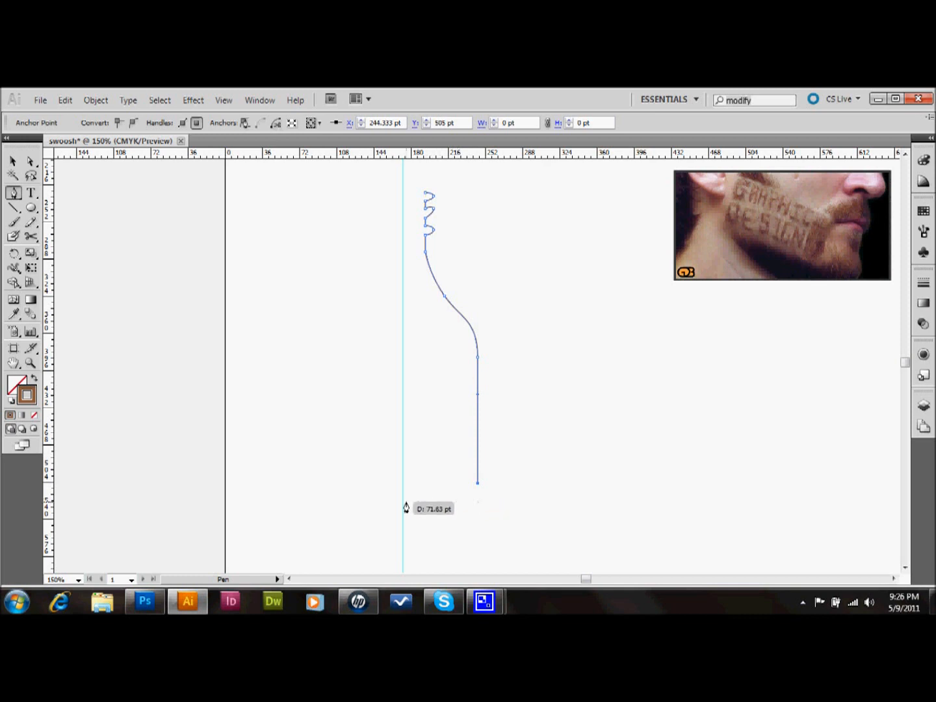
{"action": "left_click_drag", "start_coordinate": [402, 501], "coordinate": [333, 501]}
{"action": "left_click", "coordinate": [31, 162]}
{"action": "left_click", "coordinate": [376, 299]}
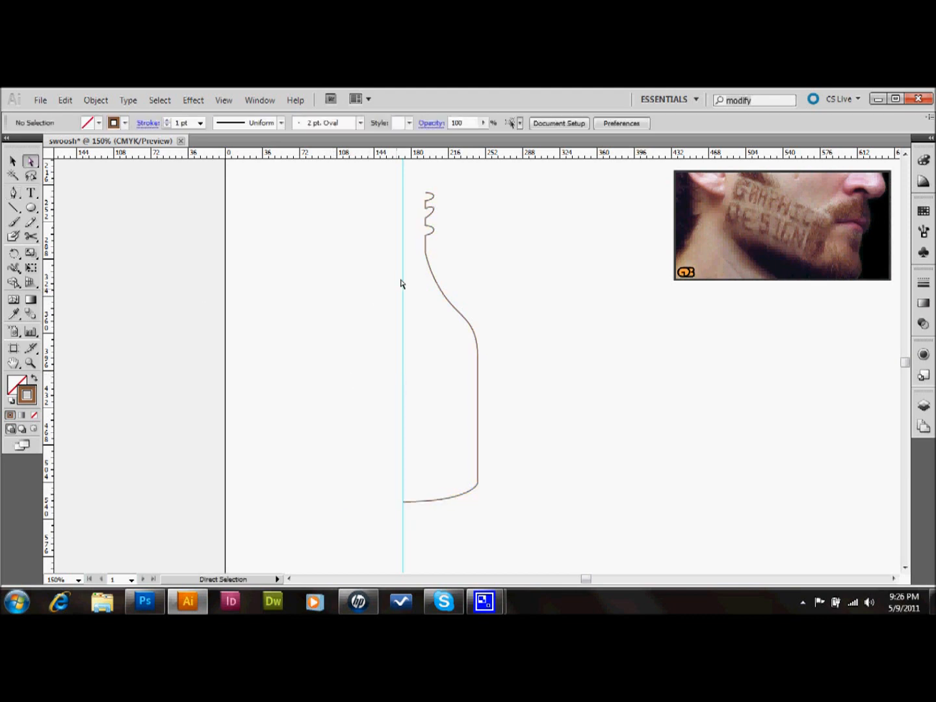
Step: Pull the outer anchor point of each of the three neck ridges inward to make the ridges shallower
{"action": "left_click", "coordinate": [30, 364]}
{"action": "left_click_drag", "start_coordinate": [400, 183], "coordinate": [473, 259]}
{"action": "left_click", "coordinate": [31, 161]}
{"action": "left_click_drag", "start_coordinate": [462, 232], "coordinate": [447, 236]}
{"action": "mouse_move", "coordinate": [461, 293]}
{"action": "left_mouse_down"}
{"action": "mouse_move", "coordinate": [460, 313]}
{"action": "mouse_move", "coordinate": [449, 310]}
{"action": "left_mouse_up"}
{"action": "left_click_drag", "start_coordinate": [460, 392], "coordinate": [446, 394]}
Step: Tighten the ridge spacing by nudging the top ridge down 3 pt and the upper two ridges down another 3 pt
{"action": "left_click_drag", "start_coordinate": [390, 190], "coordinate": [465, 266]}
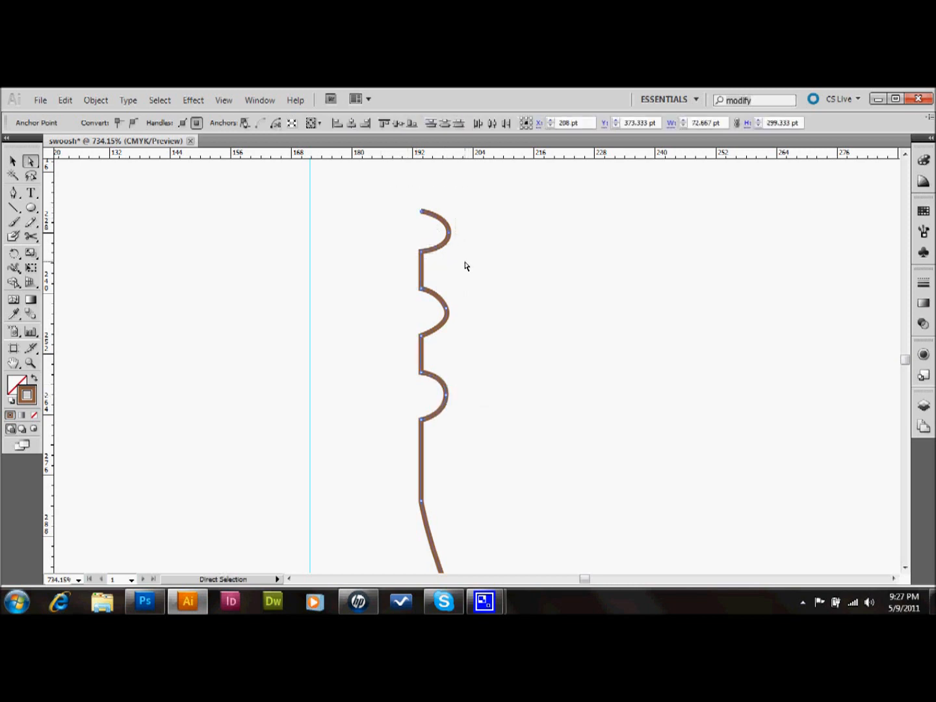
{"action": "key", "text": "Down"}
{"action": "key", "text": "Down"}
{"action": "key", "text": "Down"}
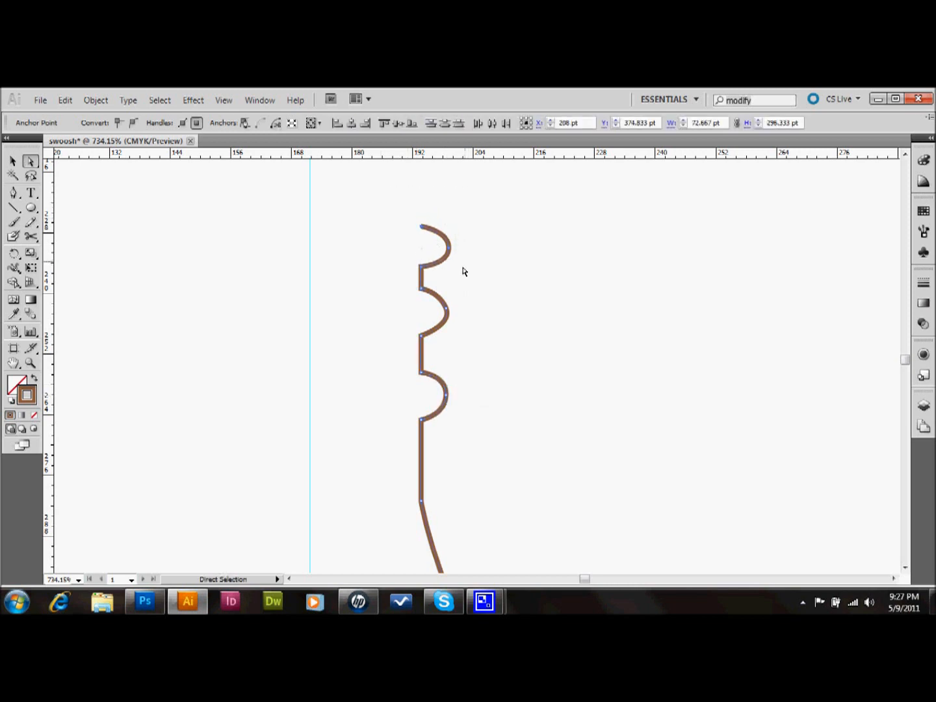
{"action": "left_click_drag", "start_coordinate": [402, 209], "coordinate": [493, 348]}
{"action": "key", "text": "Down"}
{"action": "key", "text": "Down"}
{"action": "key", "text": "Down"}
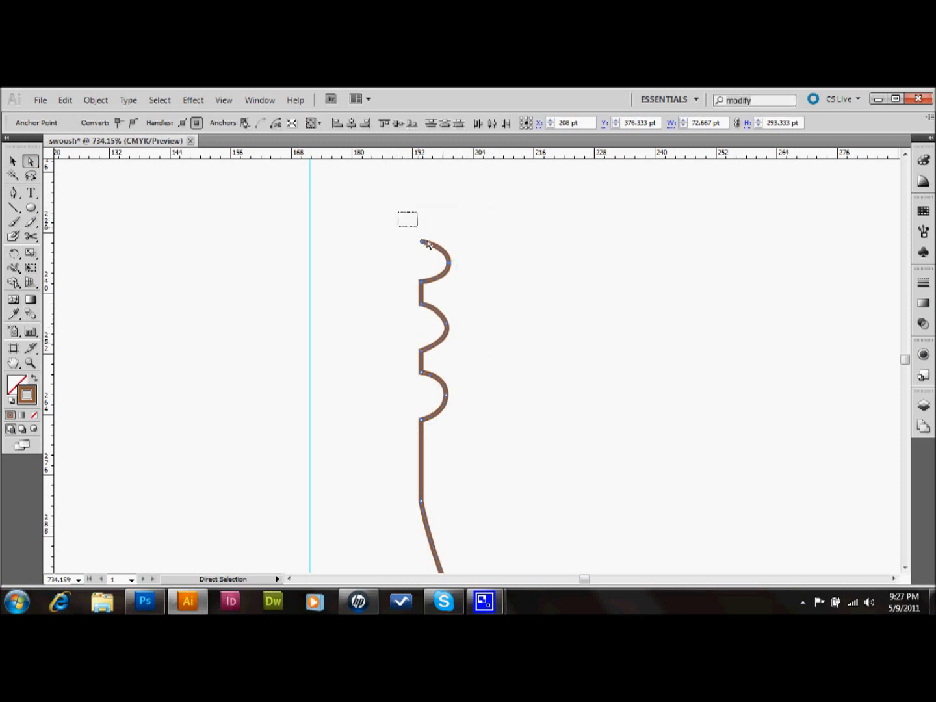
Step: Slim the three neck ridges by nudging their upper inner anchors down and the lower inner anchors of the middle and bottom ridges up
{"action": "left_click_drag", "start_coordinate": [397, 212], "coordinate": [432, 245]}
{"action": "key", "text": "Down"}
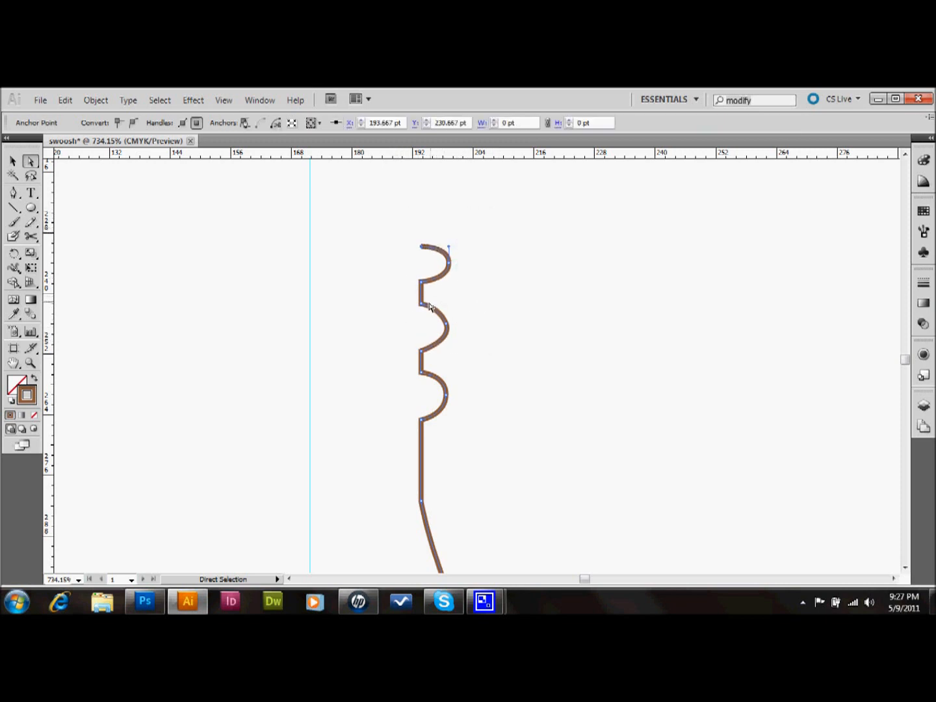
{"action": "left_click_drag", "start_coordinate": [413, 298], "coordinate": [438, 310]}
{"action": "key", "text": "Down"}
{"action": "left_click", "coordinate": [423, 352]}
{"action": "key", "text": "Up"}
{"action": "left_click", "coordinate": [425, 374]}
{"action": "key", "text": "Down"}
{"action": "left_click", "coordinate": [418, 421]}
{"action": "key", "text": "Up"}
Step: Nudge the top ridge down 1 pt and the upper two ridges down another 1 pt to even out their gaps
{"action": "left_click", "coordinate": [406, 277]}
{"action": "left_click_drag", "start_coordinate": [393, 232], "coordinate": [479, 294]}
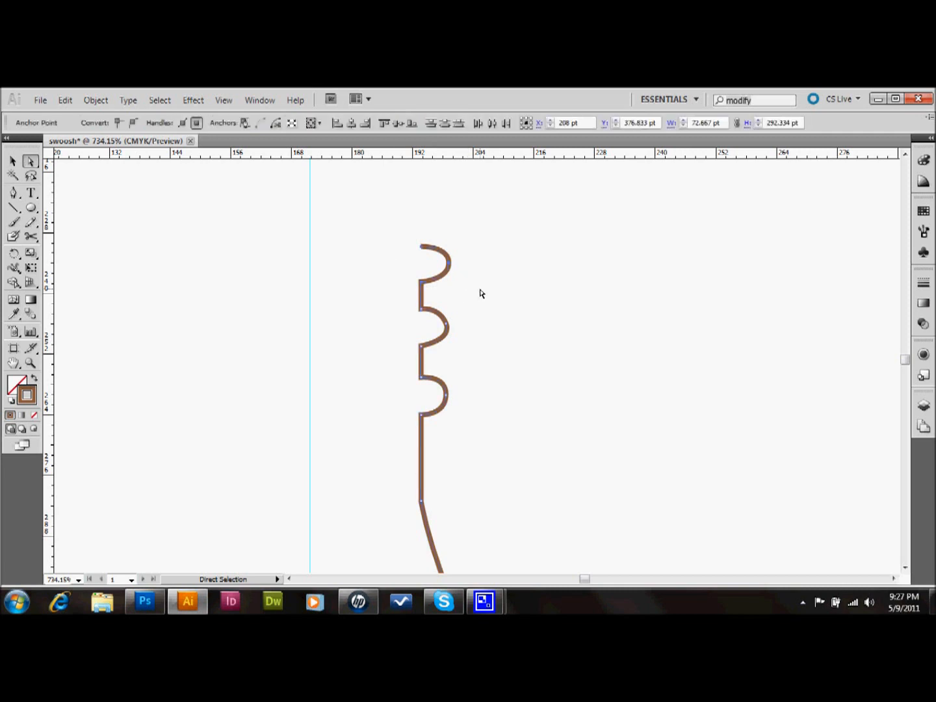
{"action": "key", "text": "Down"}
{"action": "left_click_drag", "start_coordinate": [388, 232], "coordinate": [496, 355]}
{"action": "key", "text": "Down"}
{"action": "left_click", "coordinate": [516, 318]}
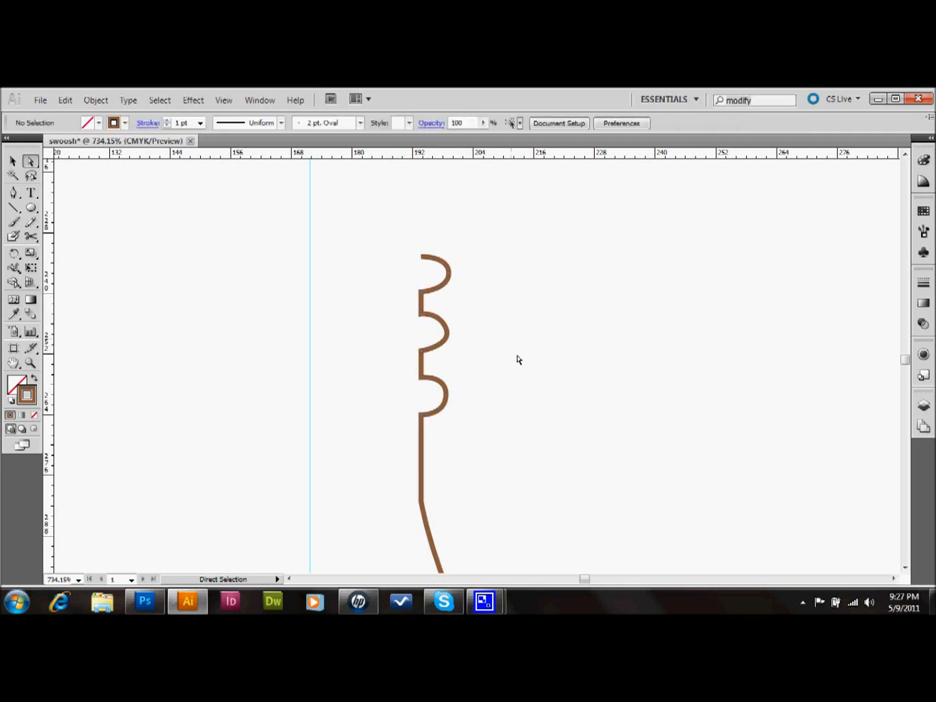
Step: Shift the anchor point at the base of the bottle's neck upward to shorten the straight section below the ridges
{"action": "key", "text": "ctrl"}
{"action": "key", "text": "ctrl+minus"}
{"action": "key", "text": "ctrl+minus"}
{"action": "key", "text": "ctrl+minus"}
{"action": "key", "text": "ctrl+minus"}
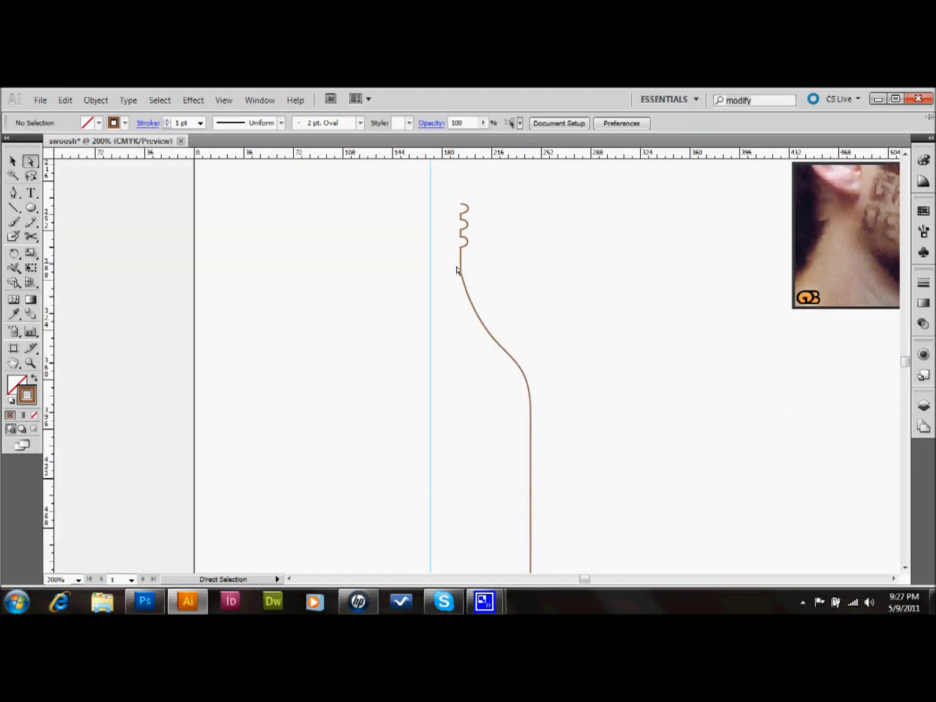
{"action": "left_click", "coordinate": [462, 271]}
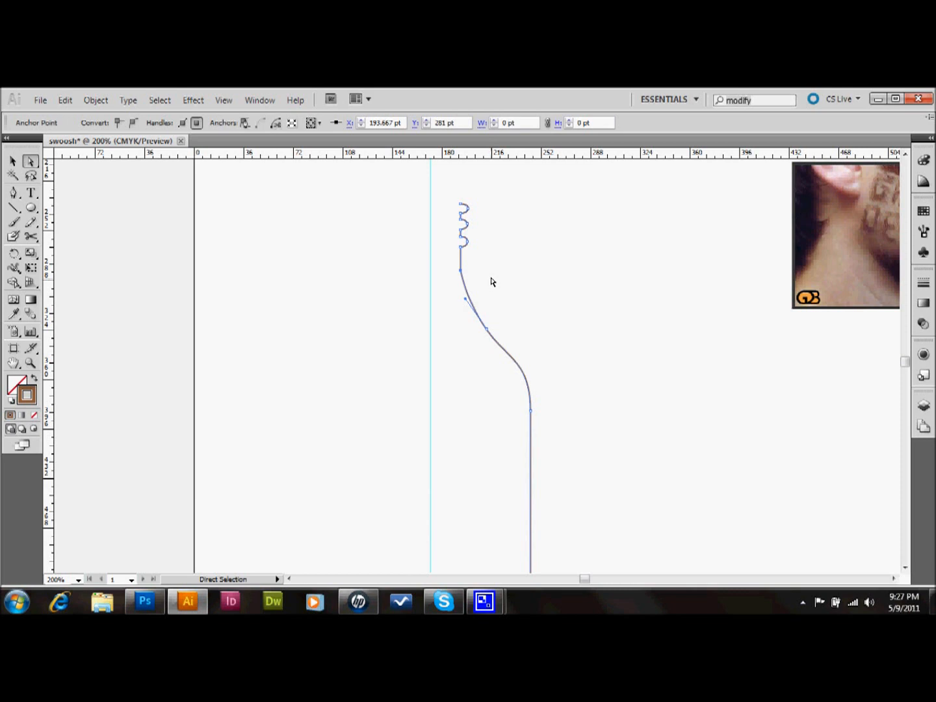
{"action": "key", "text": "Up"}
{"action": "key", "text": "Up"}
{"action": "key", "text": "Up"}
{"action": "left_click", "coordinate": [524, 279]}
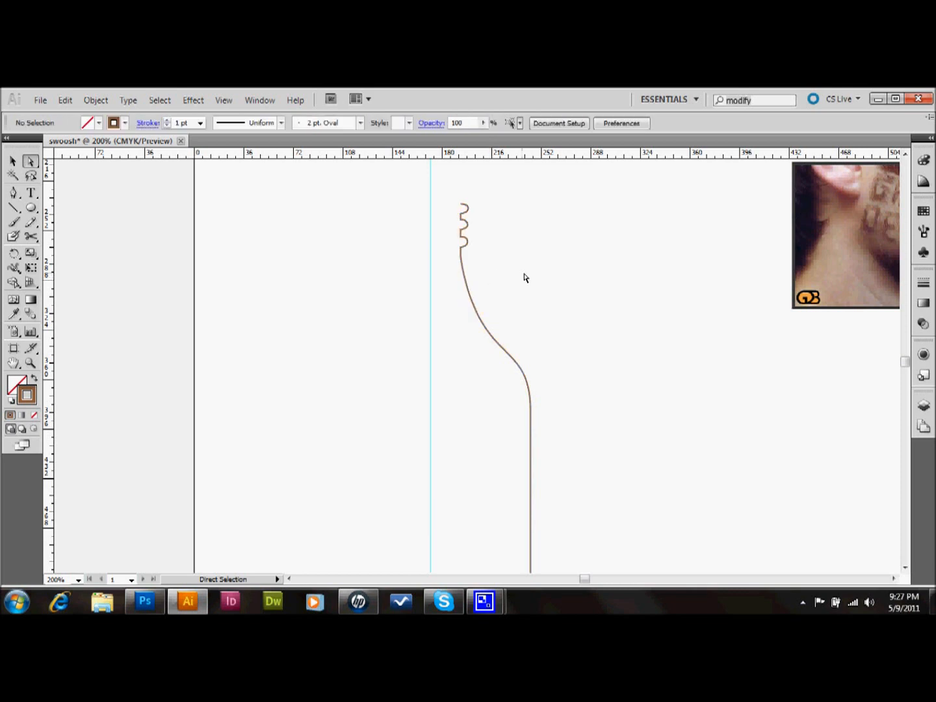
Step: Narrow the bottle body by moving the straight side's two anchor points about 7 pt inward toward the guide
{"action": "scroll", "coordinate": [526, 277], "scroll_direction": "down", "scroll_amount": 3}
{"action": "left_click_drag", "start_coordinate": [501, 283], "coordinate": [607, 561]}
{"action": "key", "text": "Left"}
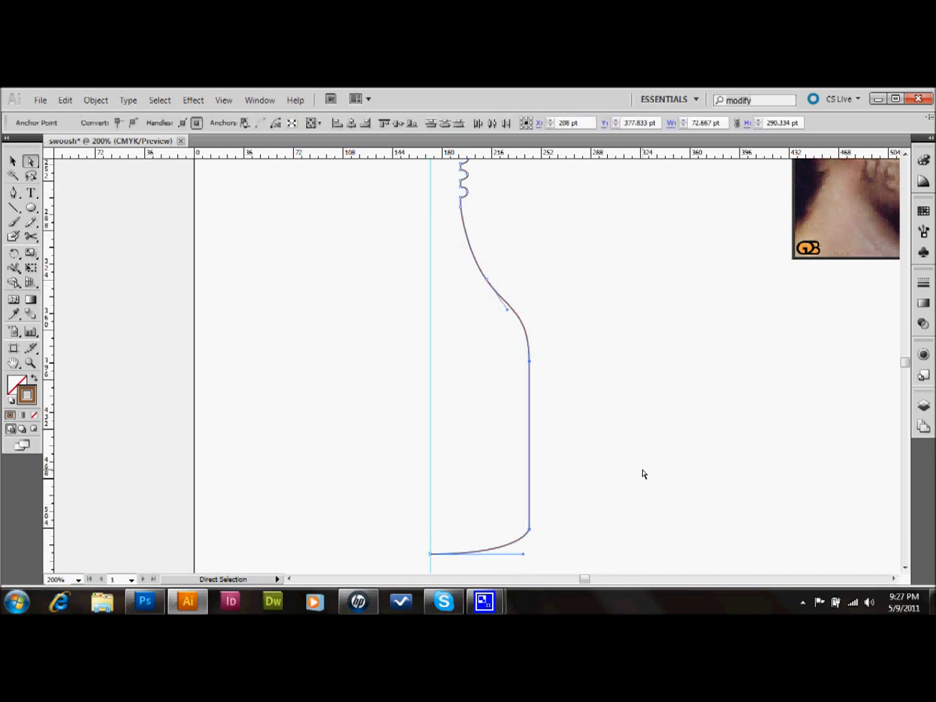
{"action": "key", "text": "Left"}
{"action": "key", "text": "Left"}
{"action": "key", "text": "Left"}
{"action": "key", "text": "Left"}
{"action": "key", "text": "Left"}
{"action": "key", "text": "Left"}
{"action": "key", "text": "Left"}
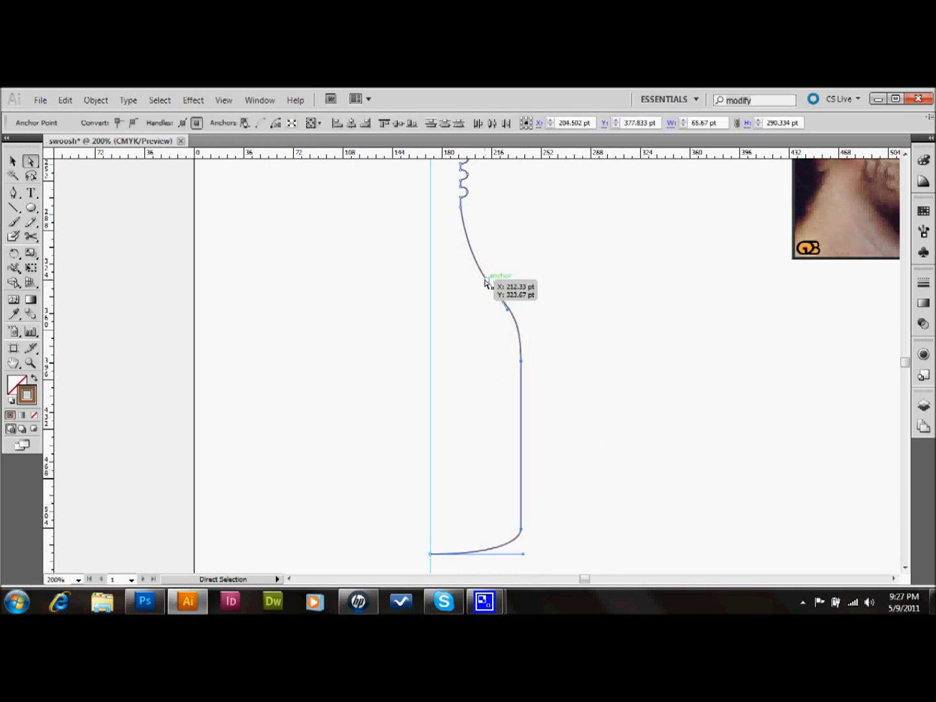
{"action": "left_click", "coordinate": [485, 282]}
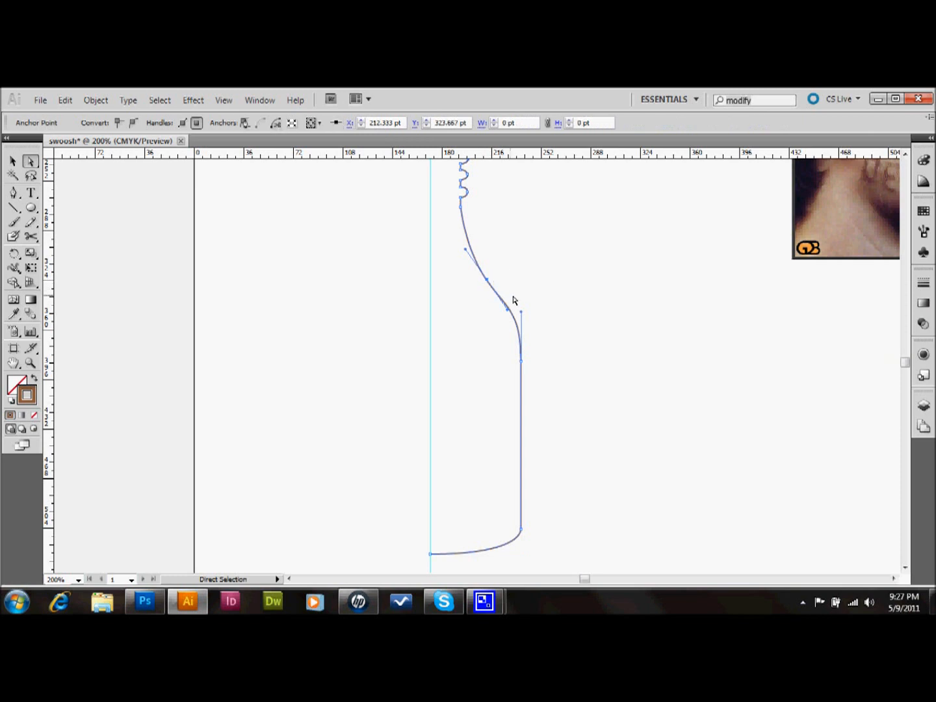
{"action": "left_click", "coordinate": [553, 286]}
Step: Delete the vertical guide beside the half-bottle outline
{"action": "scroll", "coordinate": [608, 277], "scroll_direction": "up", "scroll_amount": 2}
{"action": "scroll", "coordinate": [607, 277], "scroll_direction": "down", "scroll_amount": 1}
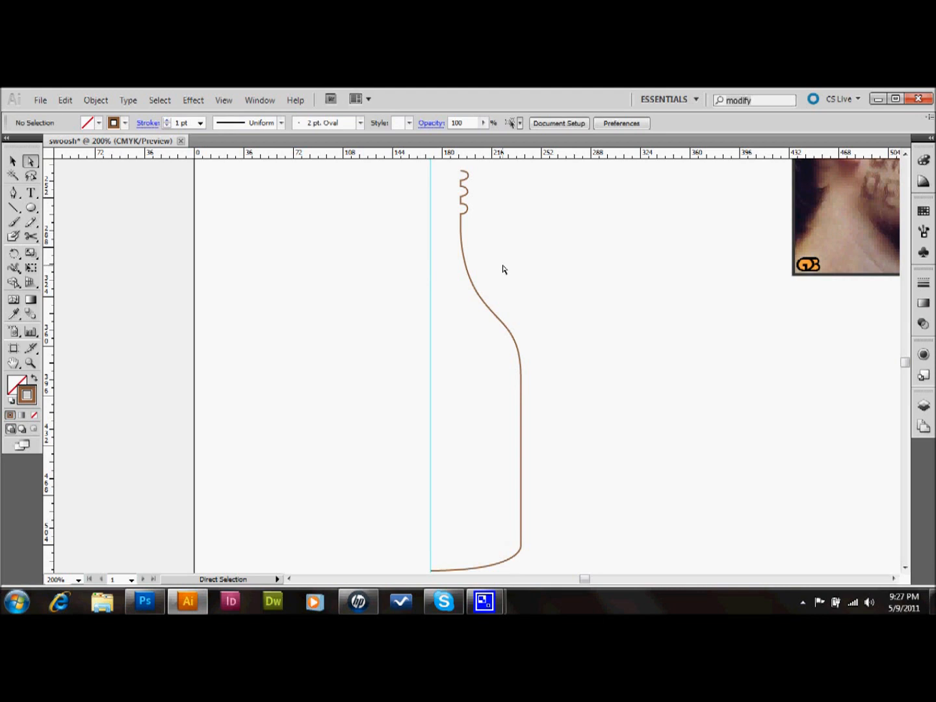
{"action": "key", "text": "ctrl+minus"}
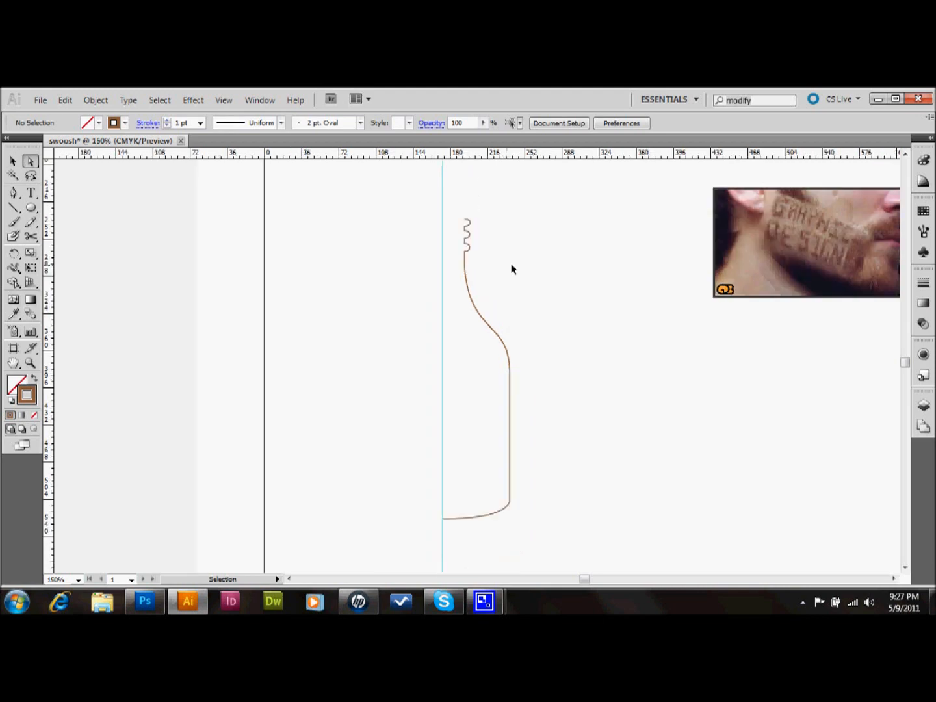
{"action": "left_click", "coordinate": [443, 190]}
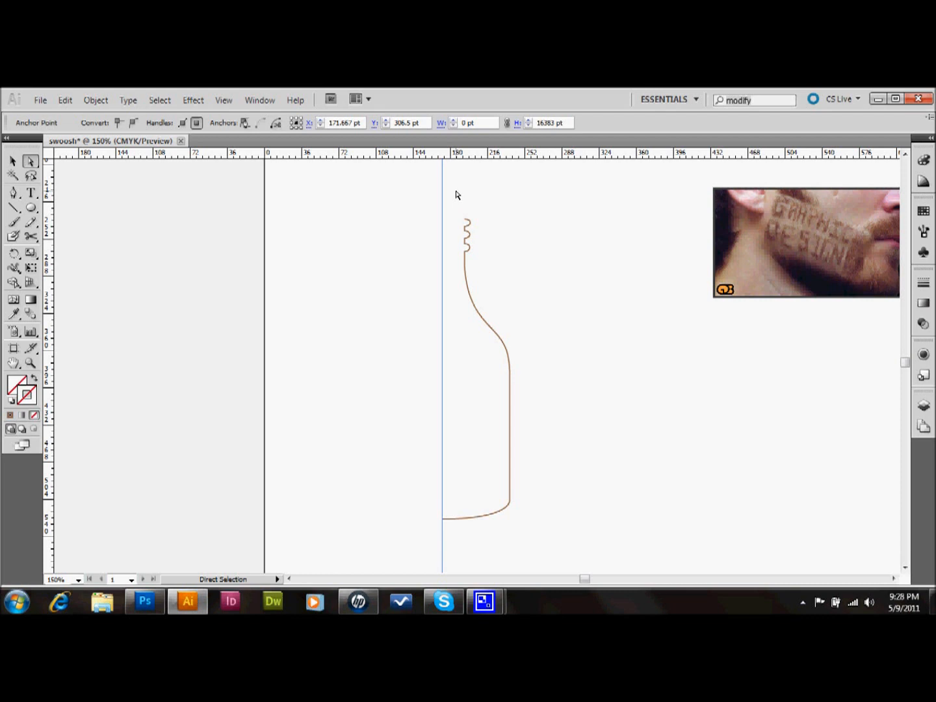
{"action": "key", "text": "Delete"}
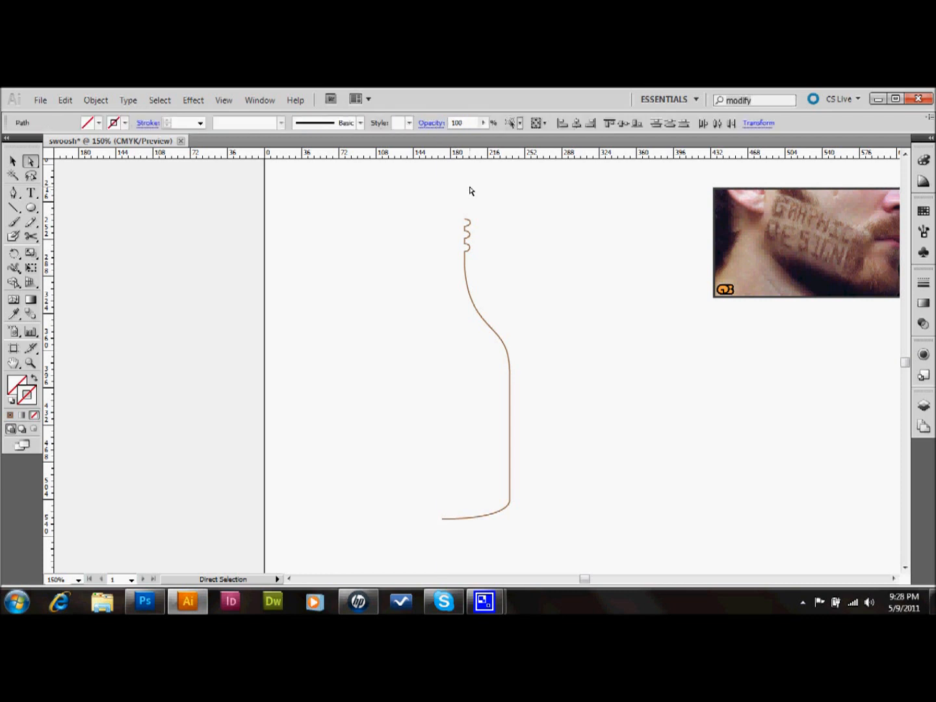
Step: Apply the 3D Revolve effect to the half-bottle outline with Off-Axis Front position, 360° angle, and 0 pt offset from the Left Edge
{"action": "left_click", "coordinate": [13, 161]}
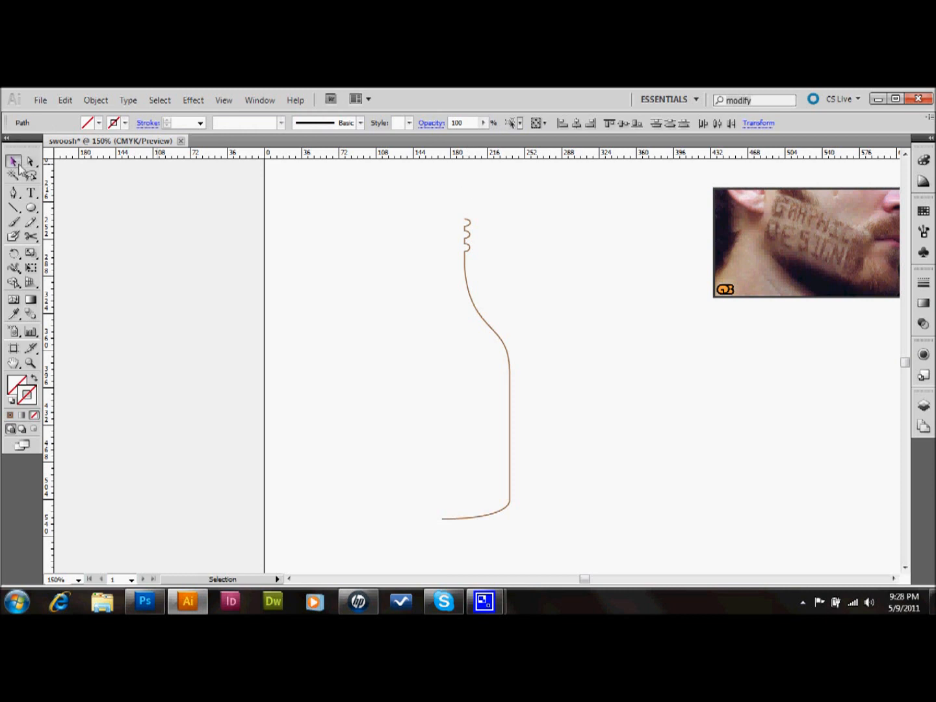
{"action": "left_click", "coordinate": [465, 240]}
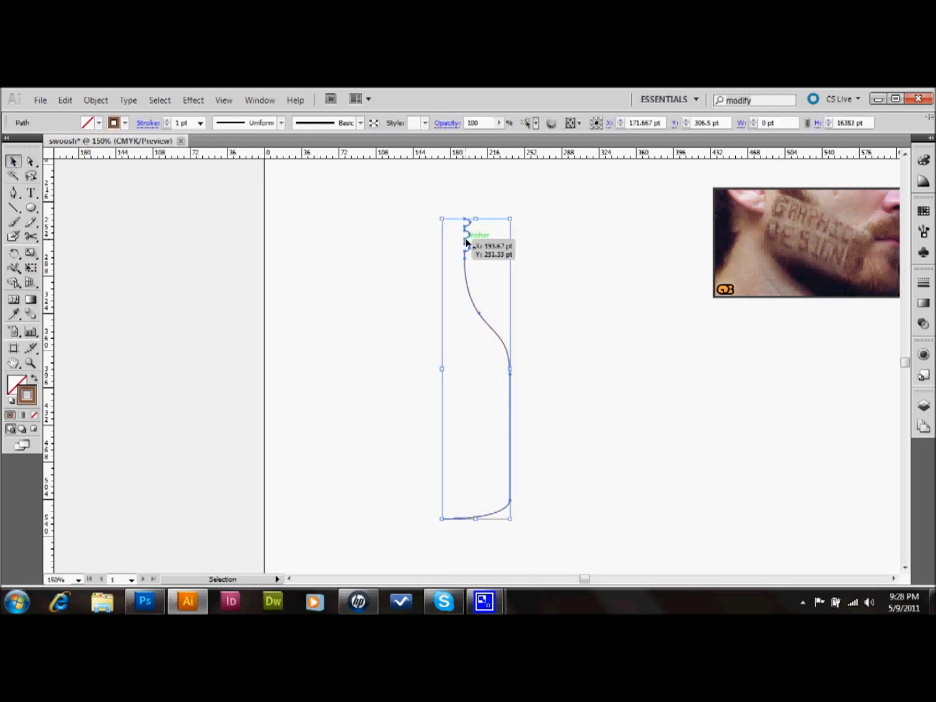
{"action": "left_click", "coordinate": [196, 101]}
{"action": "mouse_move", "coordinate": [257, 181]}
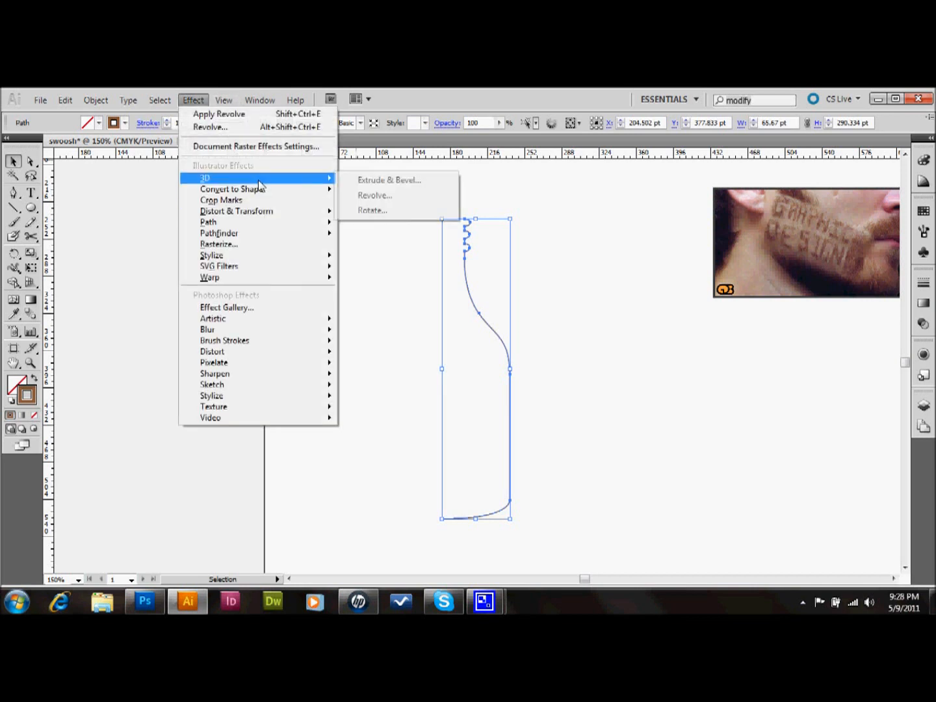
{"action": "left_click", "coordinate": [389, 195]}
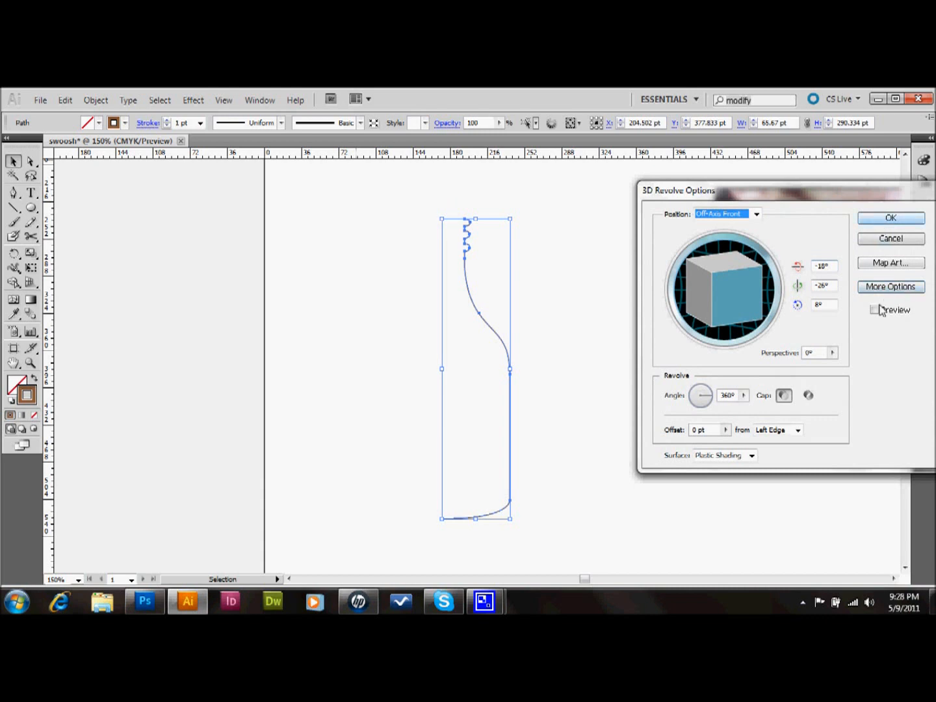
{"action": "left_click", "coordinate": [888, 219]}
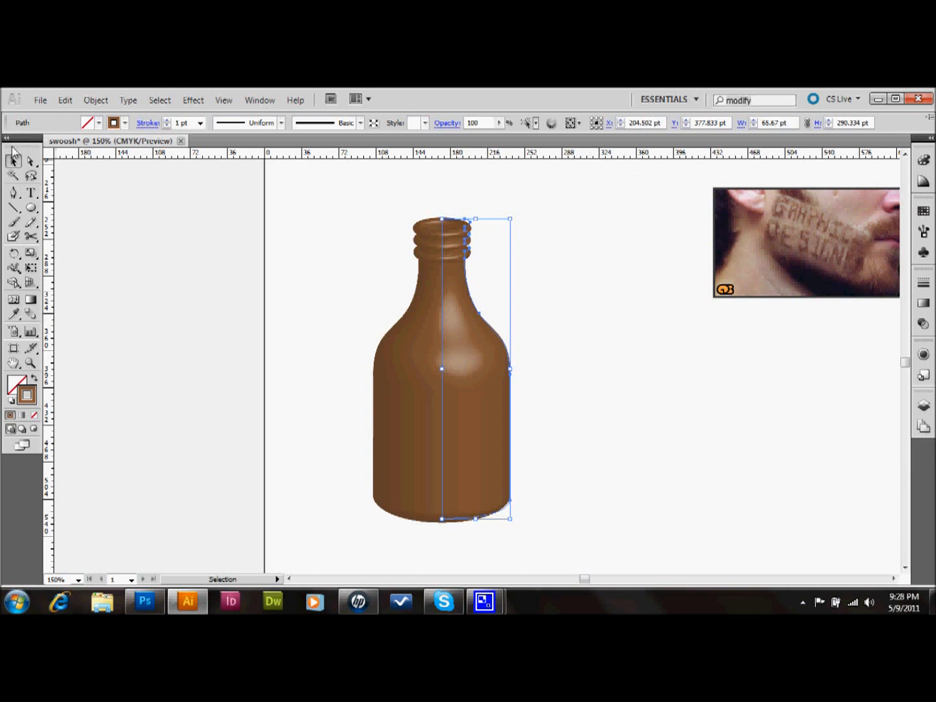
Step: Narrow the bottle body by moving the straight side's two anchor points about 20 pt inward, and shorten the base handle to remove the flare
{"action": "left_click", "coordinate": [30, 161]}
{"action": "left_click", "coordinate": [528, 317]}
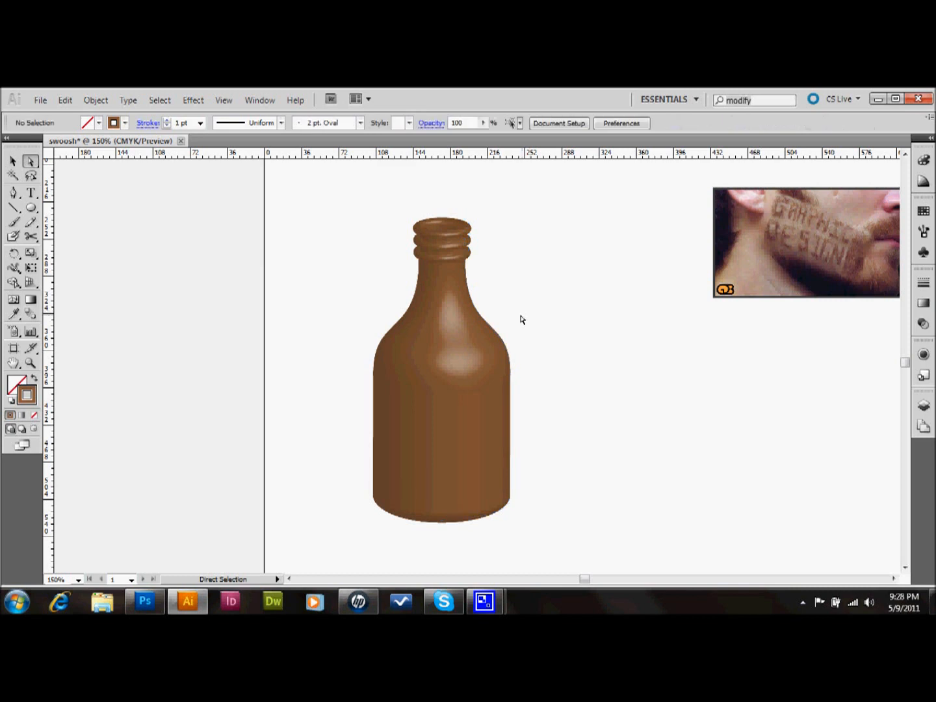
{"action": "left_click_drag", "start_coordinate": [498, 323], "coordinate": [556, 520]}
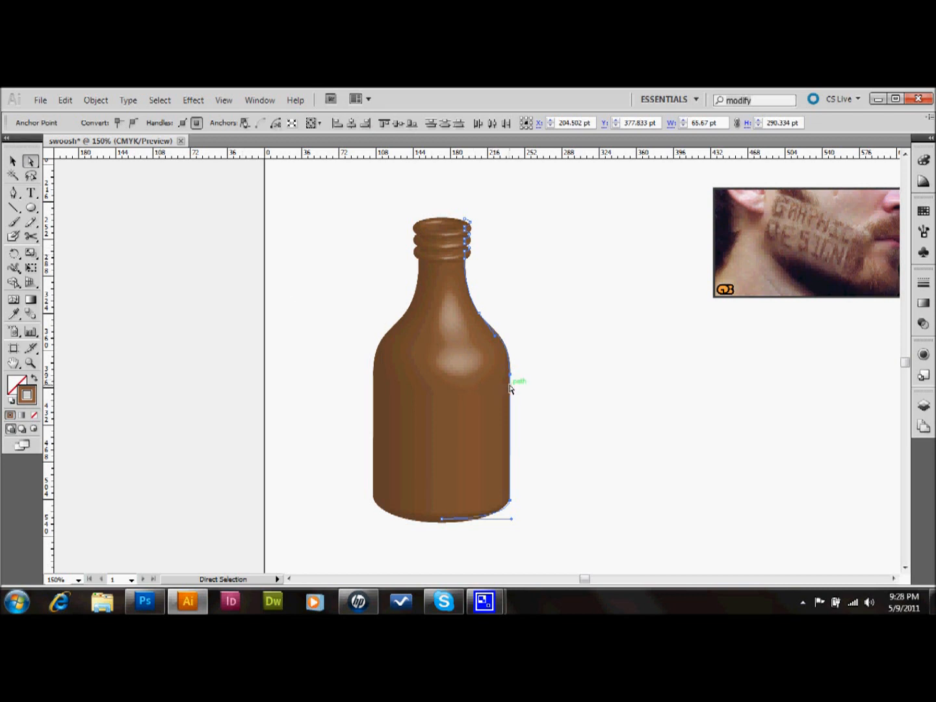
{"action": "left_click_drag", "start_coordinate": [521, 359], "coordinate": [507, 510]}
{"action": "key", "text": "Left"}
{"action": "key", "text": "Left"}
{"action": "key", "text": "Left"}
{"action": "key", "text": "Left"}
{"action": "key", "text": "Left"}
{"action": "key", "text": "Left"}
{"action": "key", "text": "Left"}
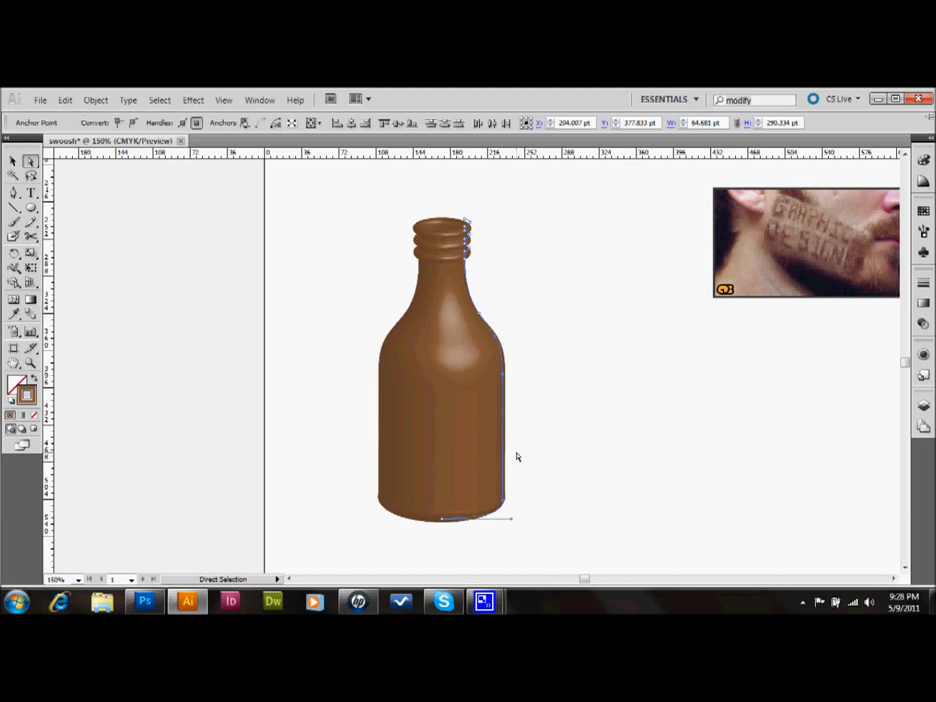
{"action": "key", "text": "Left"}
{"action": "key", "text": "Left"}
{"action": "key", "text": "Left"}
{"action": "key", "text": "Left"}
{"action": "key", "text": "Left"}
{"action": "key", "text": "Left"}
{"action": "key", "text": "Left"}
{"action": "key", "text": "Left"}
{"action": "key", "text": "Left"}
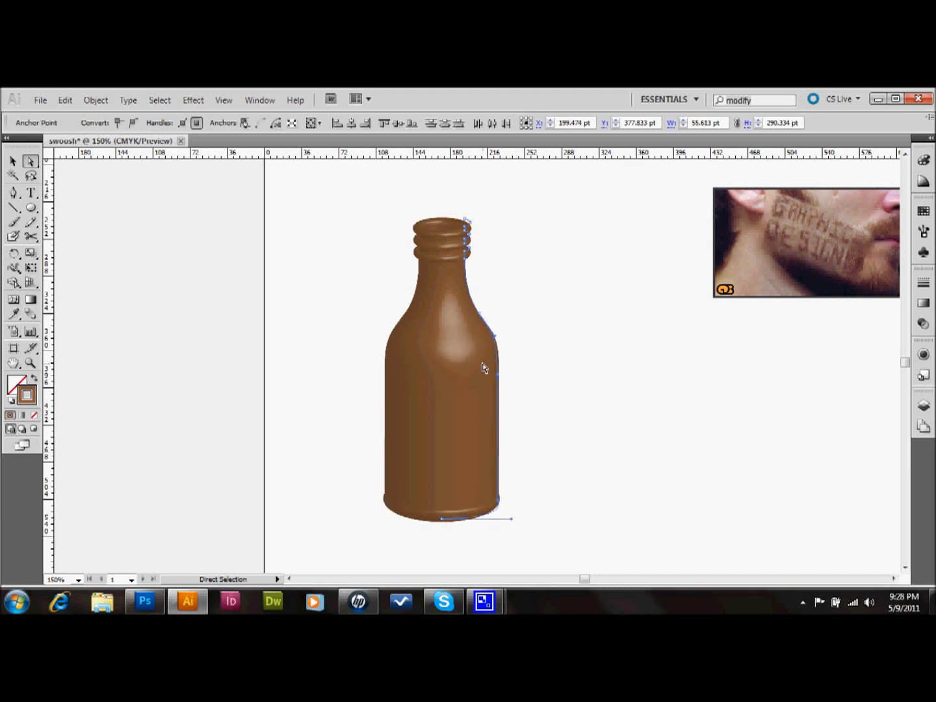
{"action": "key", "text": "Left"}
{"action": "key", "text": "Left"}
{"action": "key", "text": "Left"}
{"action": "key", "text": "Left"}
{"action": "key", "text": "Left"}
{"action": "key", "text": "Left"}
{"action": "key", "text": "Left"}
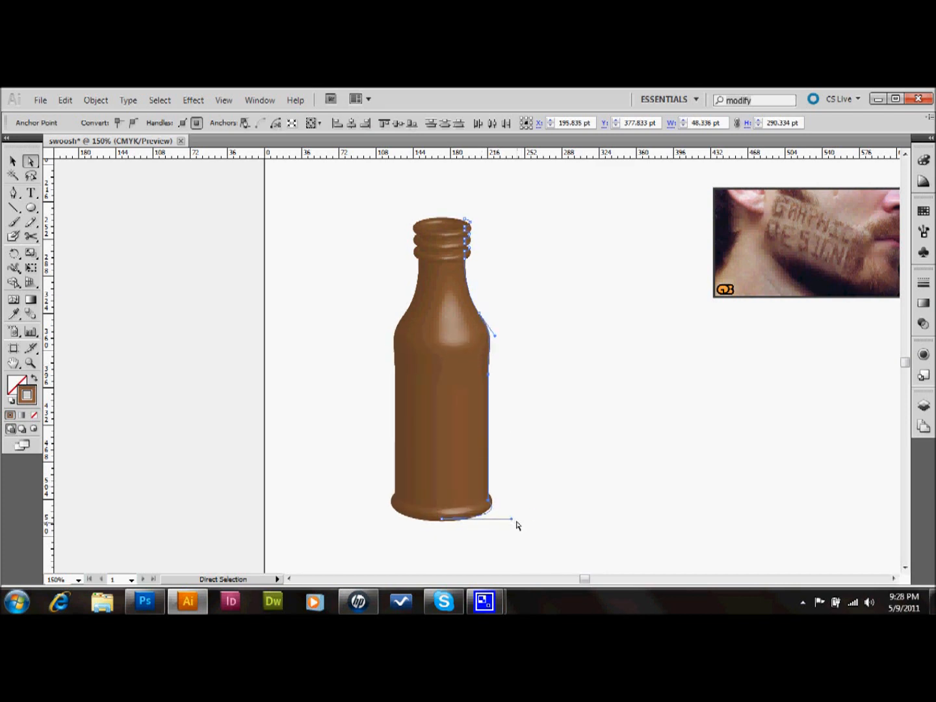
{"action": "key", "text": "Right"}
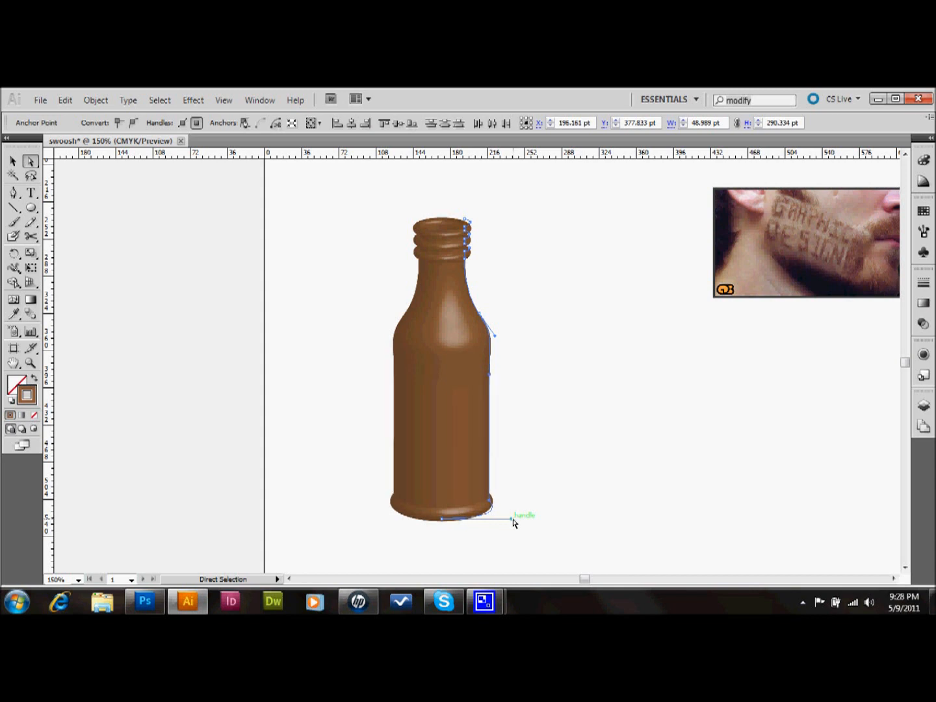
{"action": "left_click_drag", "start_coordinate": [512, 519], "coordinate": [494, 518]}
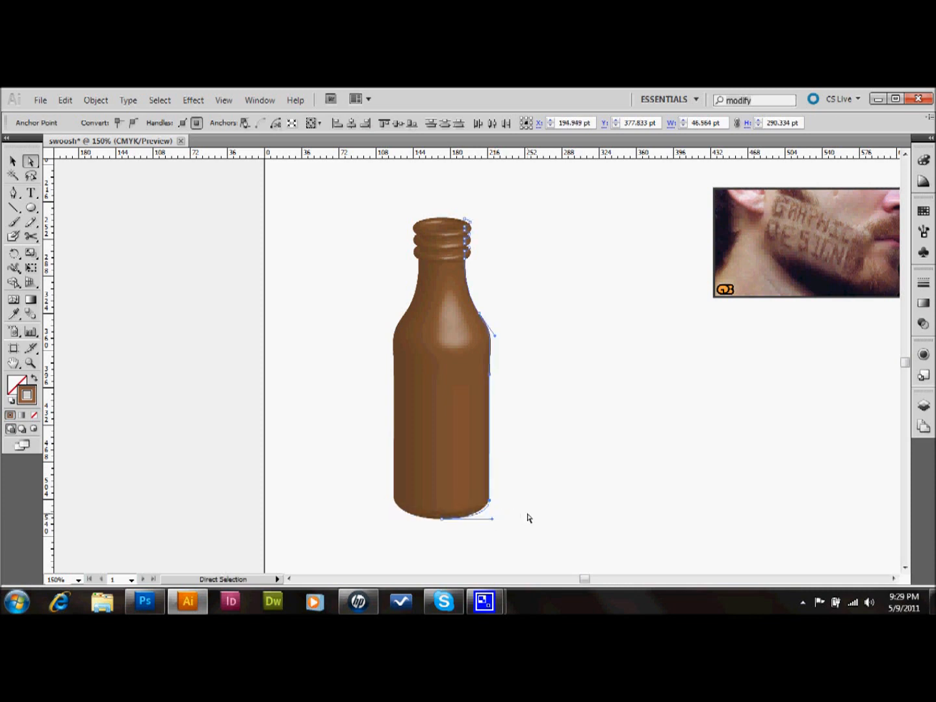
Step: Move the shoulder anchor point inward to X 198.333 pt and the neck ridges' anchor points about 6 pt inward
{"action": "left_click_drag", "start_coordinate": [479, 316], "coordinate": [481, 317]}
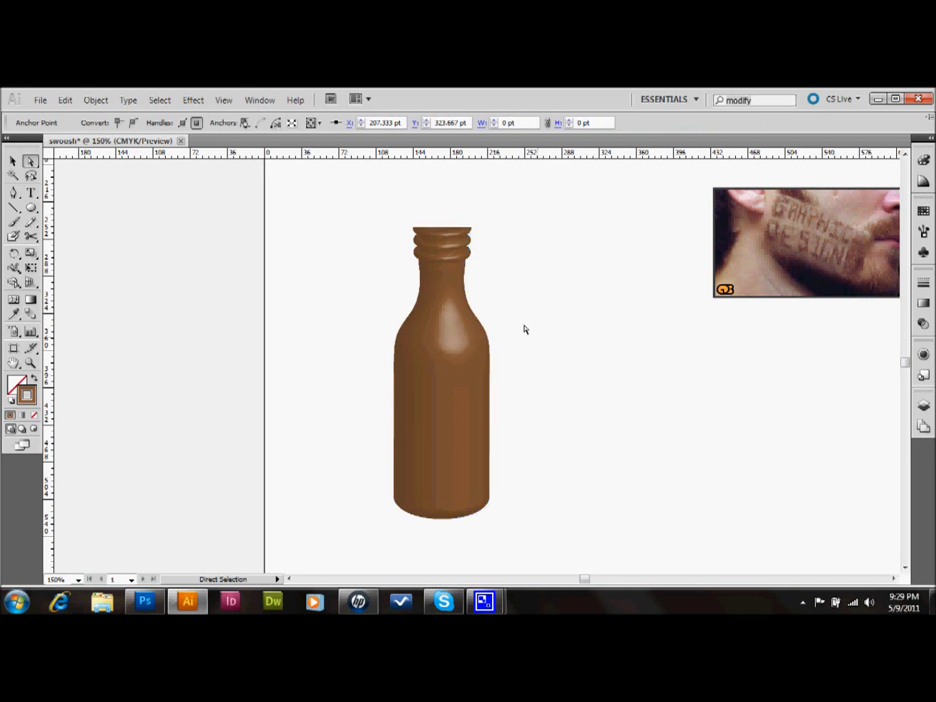
{"action": "left_click_drag", "start_coordinate": [450, 203], "coordinate": [499, 273]}
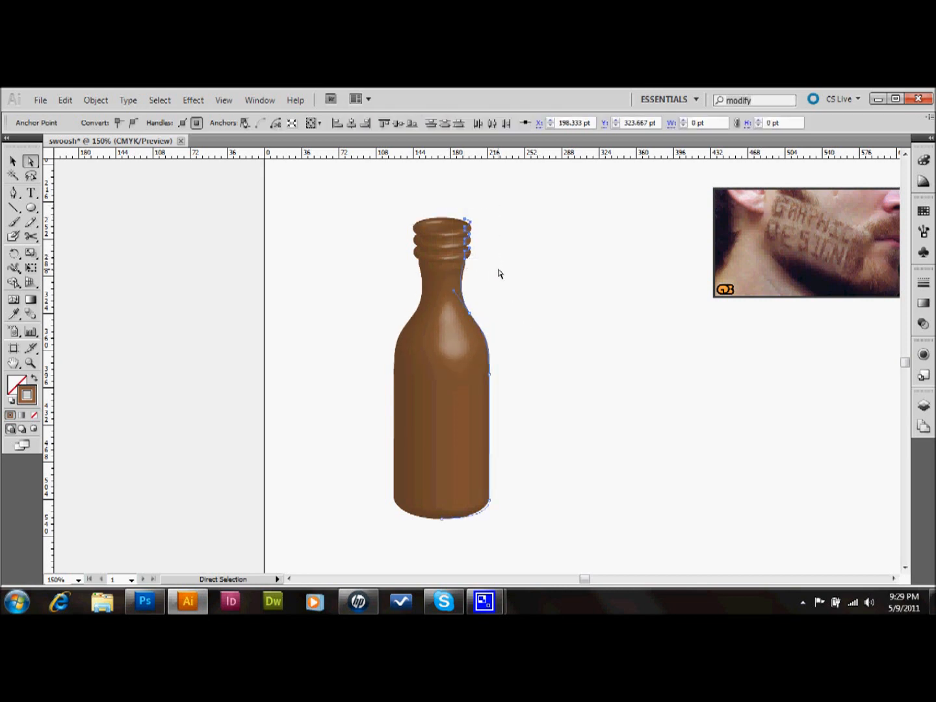
{"action": "key", "text": "Left"}
{"action": "key", "text": "Left"}
{"action": "key", "text": "Left"}
{"action": "key", "text": "Left"}
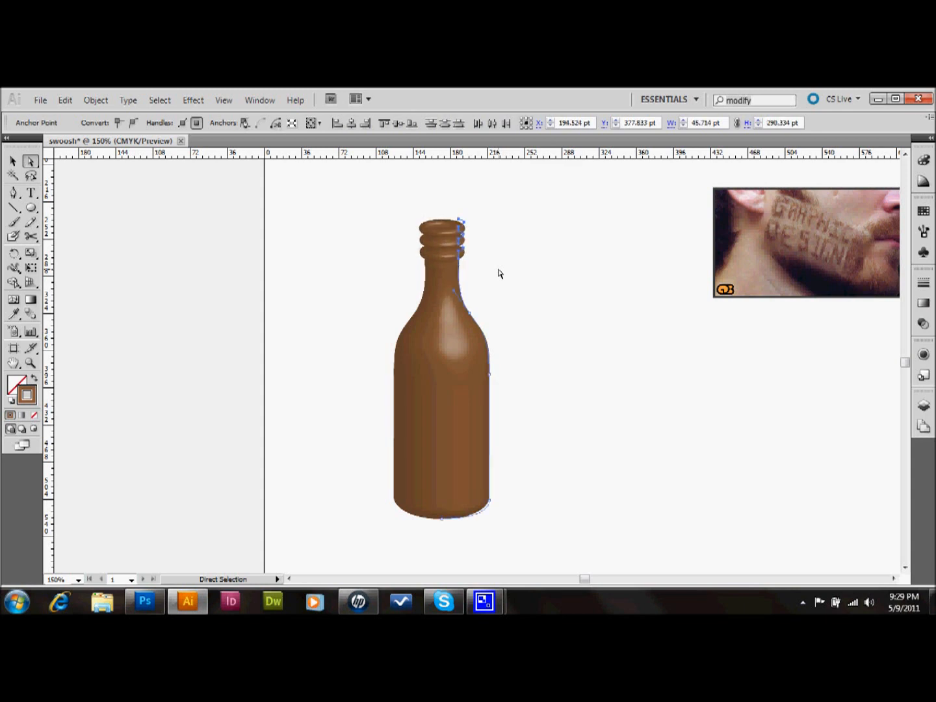
Step: Raise the shoulder anchor point below the neck to Y 317.667 pt
{"action": "left_click", "coordinate": [469, 313]}
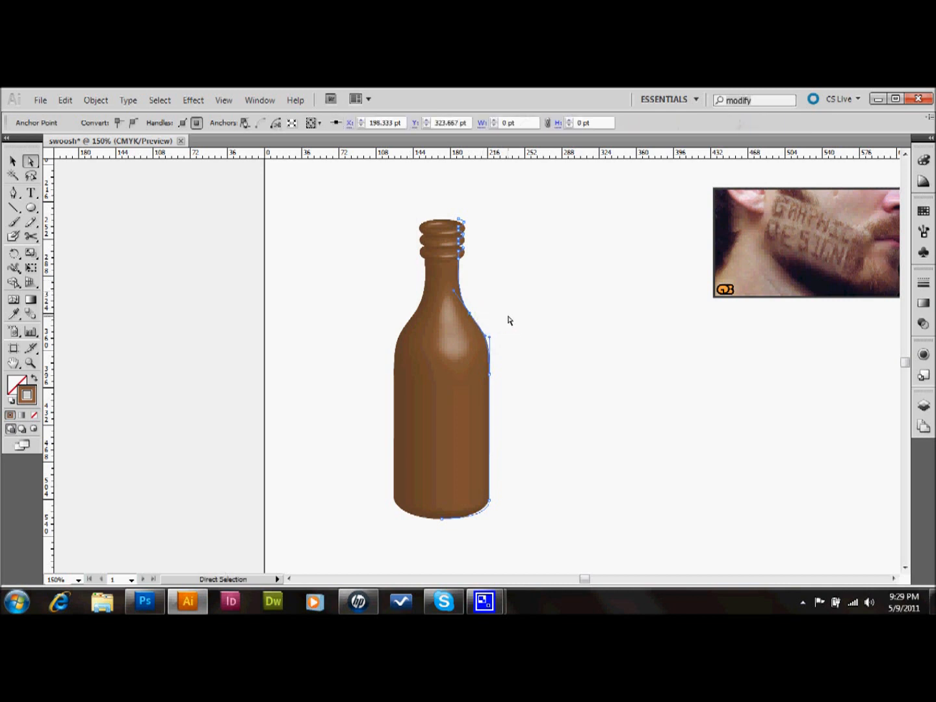
{"action": "key", "text": "Up"}
{"action": "key", "text": "Up"}
{"action": "key", "text": "Up"}
{"action": "key", "text": "Up"}
{"action": "key", "text": "Up"}
{"action": "key", "text": "Up"}
{"action": "key", "text": "Up"}
{"action": "key", "text": "Up"}
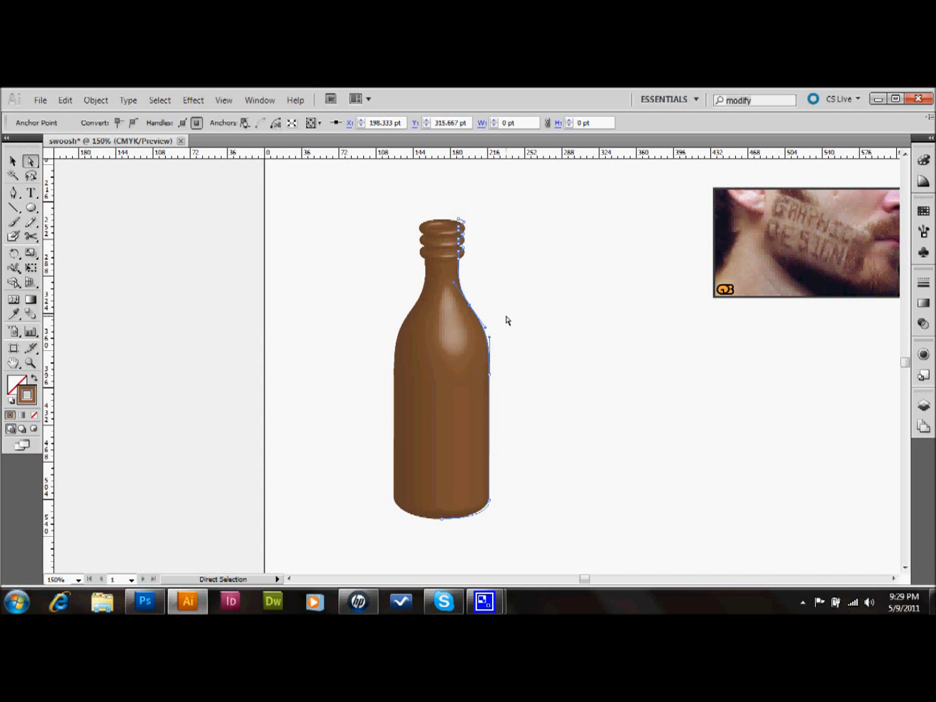
{"action": "key", "text": "Up"}
{"action": "key", "text": "Up"}
{"action": "key", "text": "Up"}
{"action": "key", "text": "Up"}
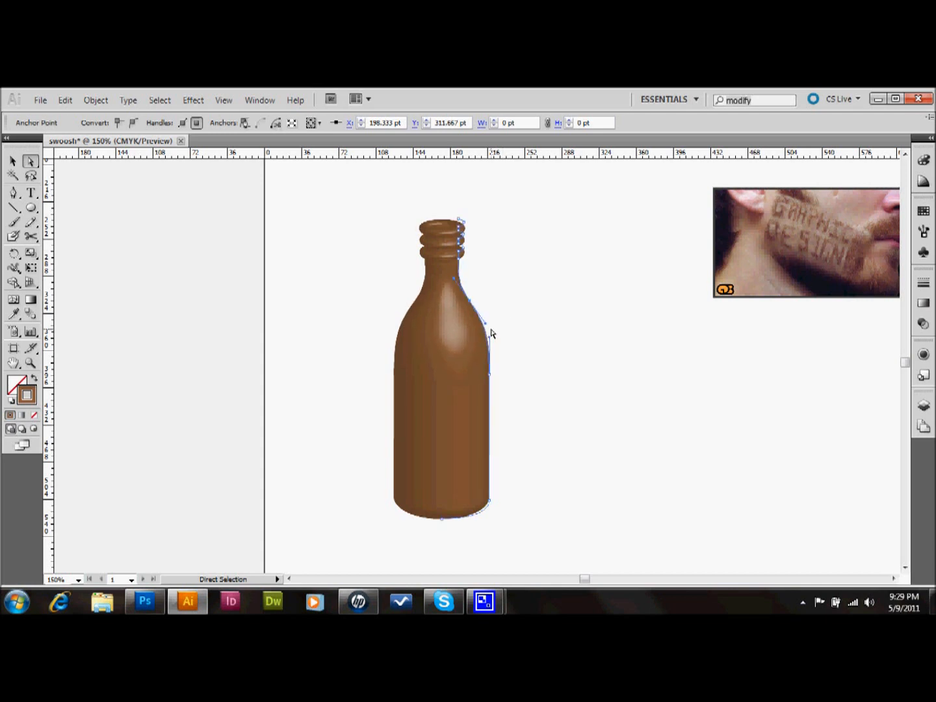
{"action": "key", "text": "Down"}
{"action": "key", "text": "Down"}
{"action": "key", "text": "Down"}
{"action": "key", "text": "Down"}
{"action": "key", "text": "Down"}
{"action": "key", "text": "Down"}
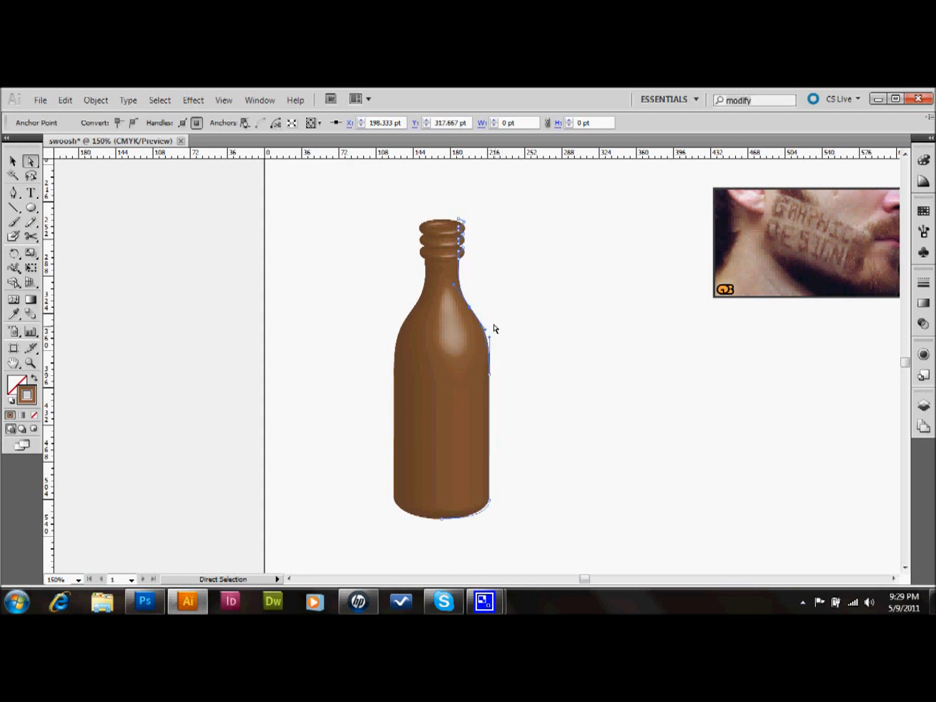
Step: Shorten the neck by shifting the ridges' anchor points down 12 pt
{"action": "key", "text": "ctrl+a"}
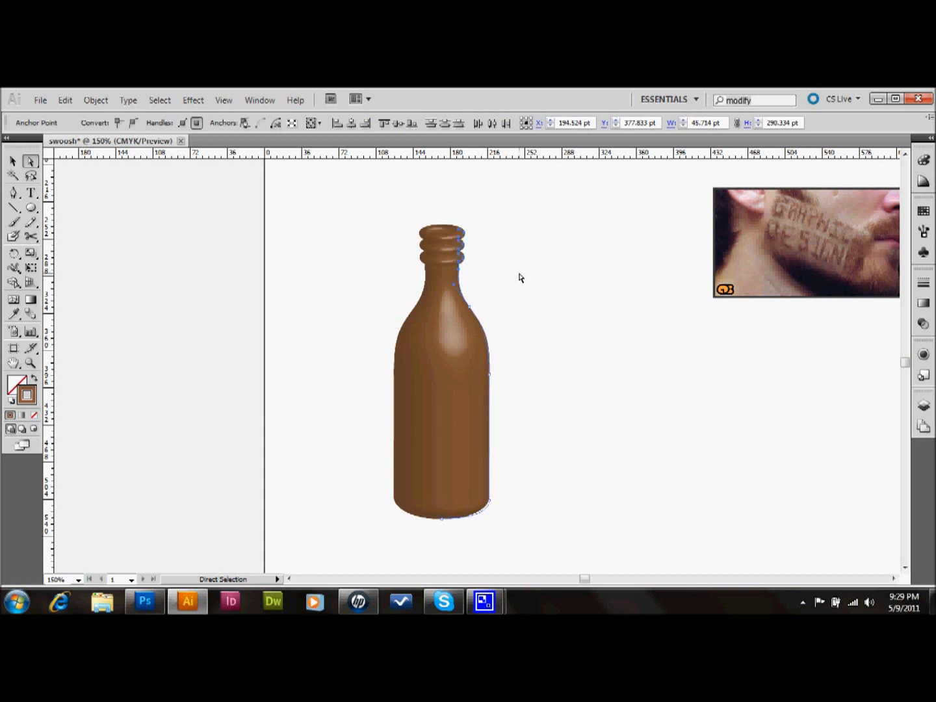
{"action": "key", "text": "Down"}
{"action": "key", "text": "Down"}
{"action": "key", "text": "Down"}
{"action": "key", "text": "Down"}
{"action": "key", "text": "Down"}
{"action": "key", "text": "Down"}
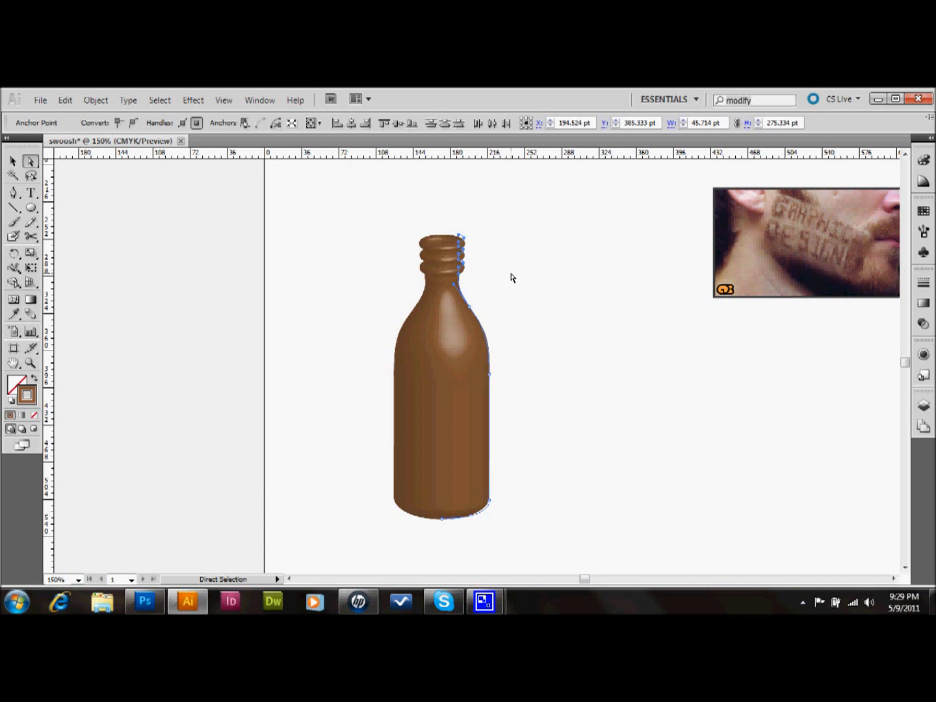
{"action": "key", "text": "Up"}
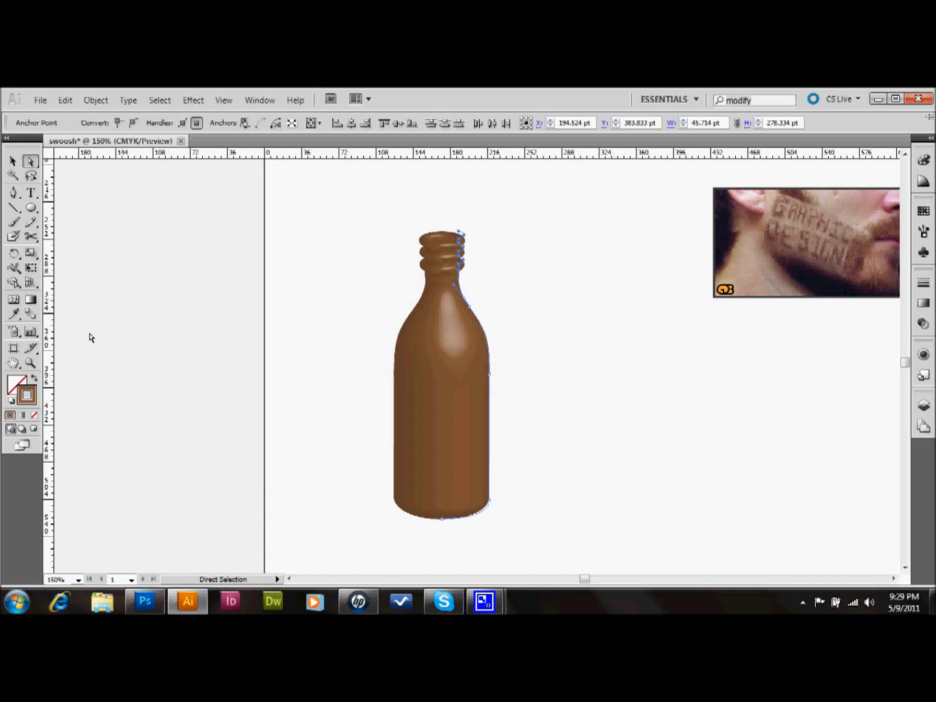
Step: Make the top ridge shallower by moving its outermost anchor point 3 pt inward to X 190.143 pt
{"action": "left_click", "coordinate": [30, 363]}
{"action": "left_click_drag", "start_coordinate": [434, 211], "coordinate": [507, 312]}
{"action": "left_click", "coordinate": [30, 161]}
{"action": "left_click", "coordinate": [485, 268]}
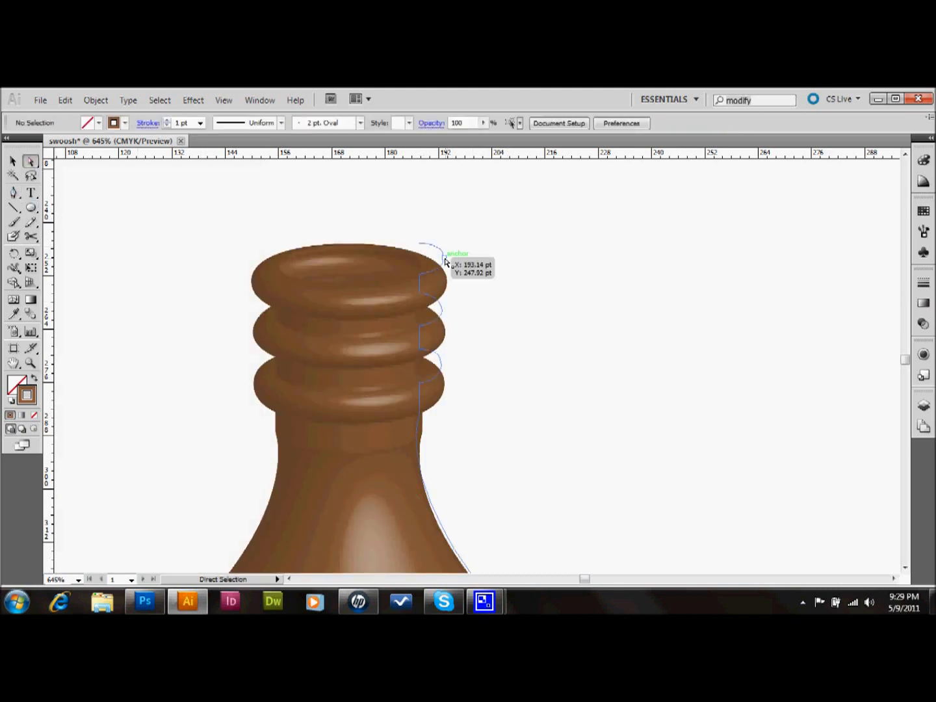
{"action": "left_click", "coordinate": [444, 260]}
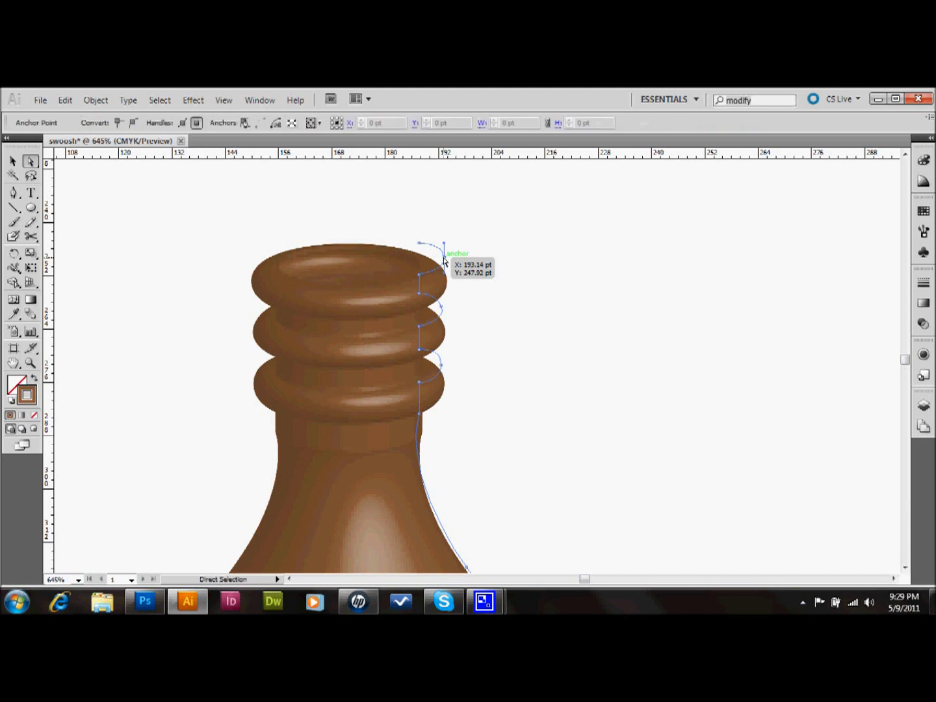
{"action": "left_click", "coordinate": [441, 263]}
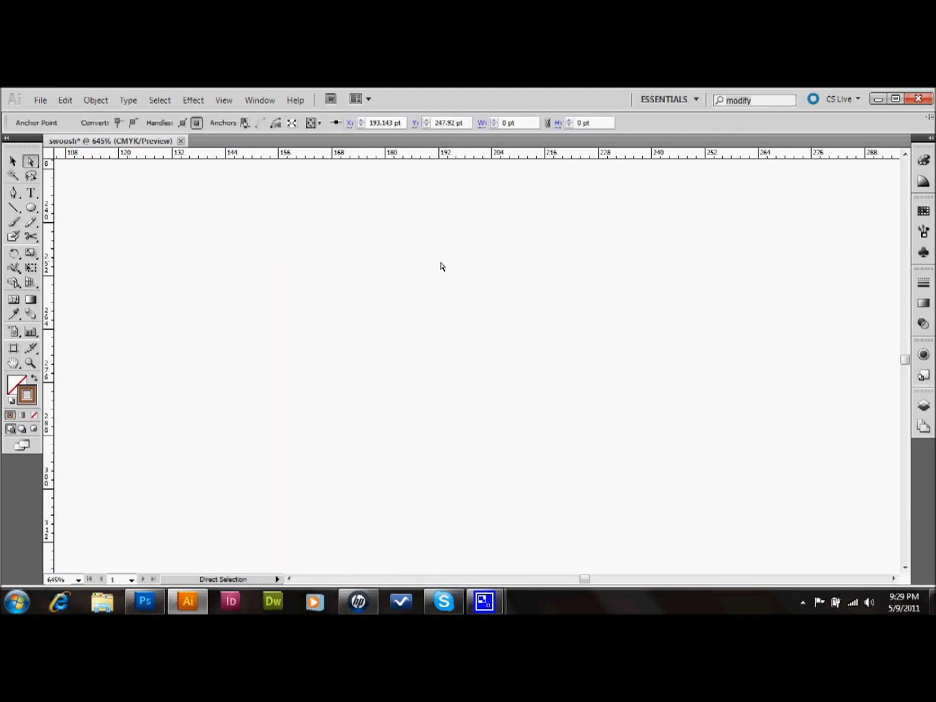
{"action": "key", "text": "Left"}
{"action": "key", "text": "Left"}
{"action": "key", "text": "Left"}
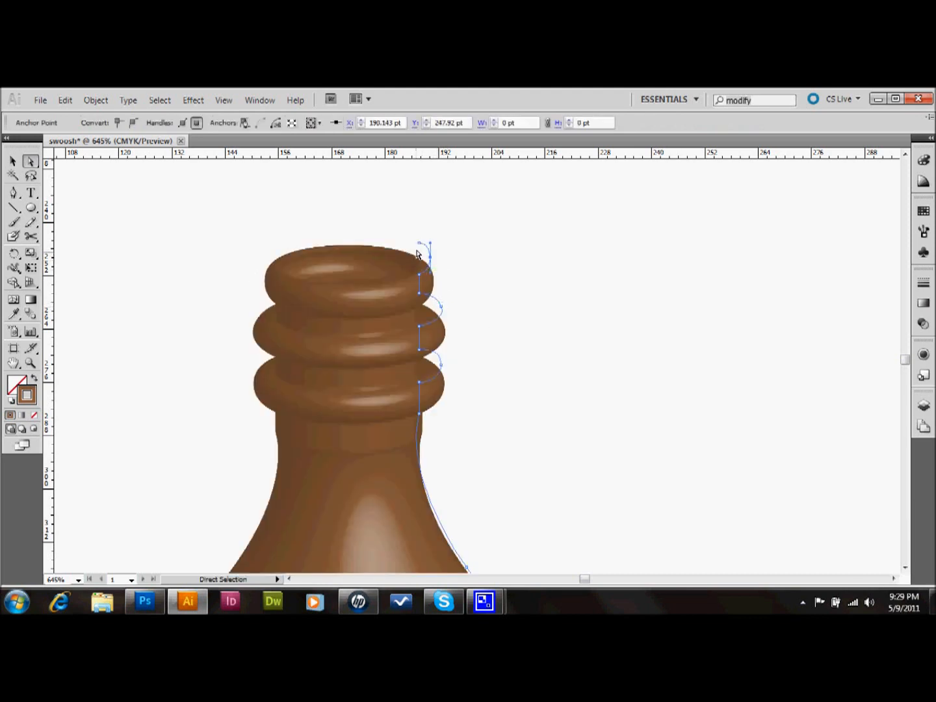
Step: Lower the endpoint at the top of the outline 3 pt to Y 247.667 pt
{"action": "left_click", "coordinate": [420, 243]}
{"action": "key", "text": "Down"}
{"action": "key", "text": "Down"}
{"action": "key", "text": "Down"}
Step: Flatten the lower two ridges by moving their outermost anchor points inward to X 188.598 pt and X 189.598 pt
{"action": "left_click", "coordinate": [442, 308]}
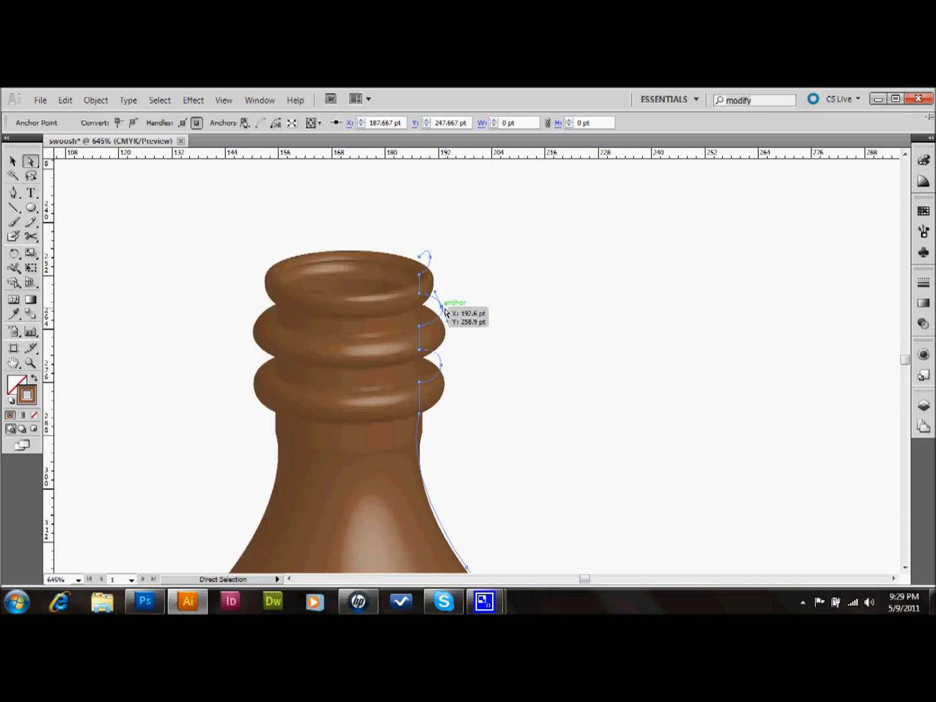
{"action": "left_click_drag", "start_coordinate": [444, 313], "coordinate": [424, 310]}
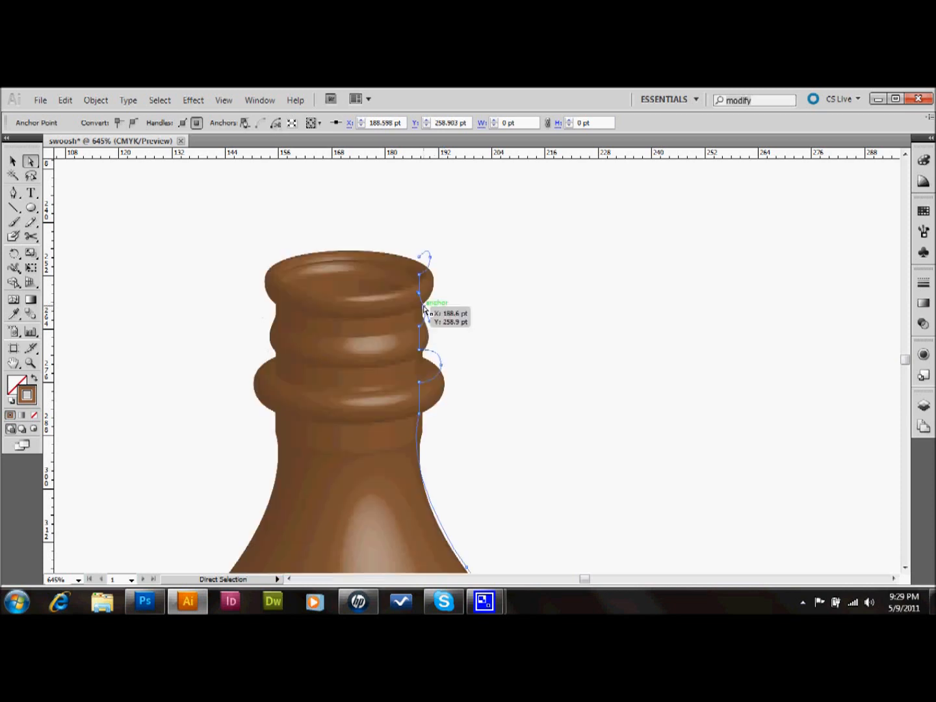
{"action": "left_click", "coordinate": [443, 366]}
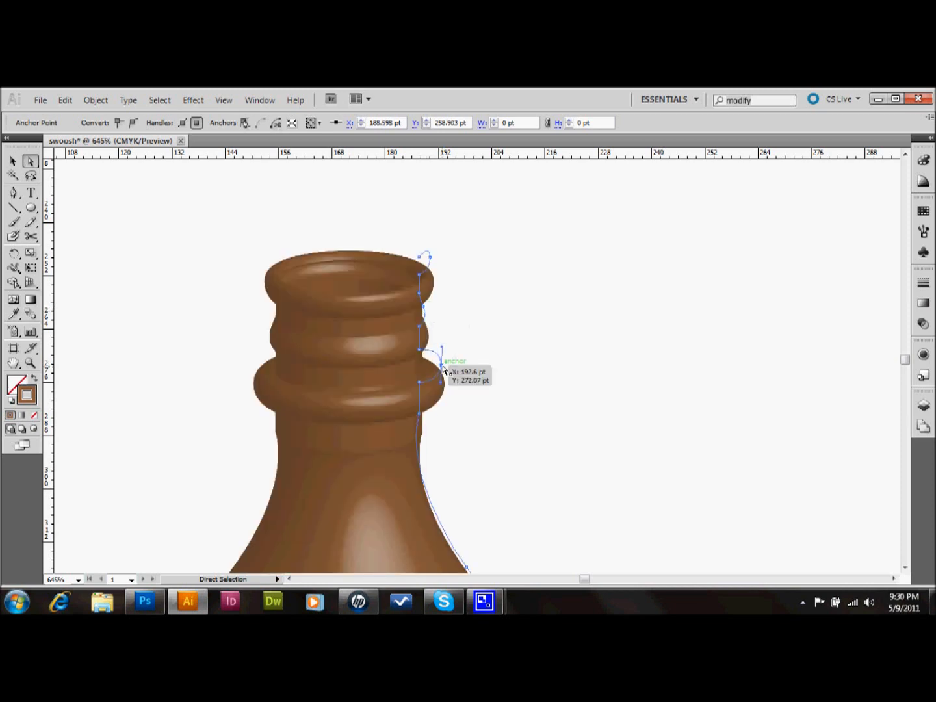
{"action": "key", "text": "Left"}
{"action": "key", "text": "Left"}
{"action": "key", "text": "Left"}
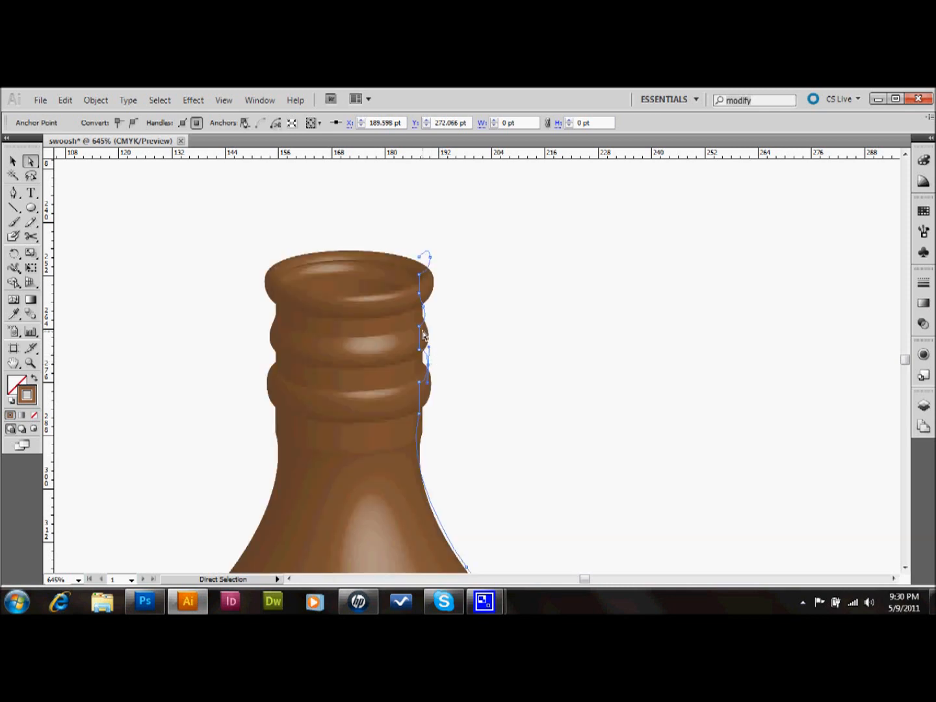
Step: Tighten the ridge spacing by lowering the top two ridges' anchor points 3 pt and the top ridge another 2 pt
{"action": "left_click_drag", "start_coordinate": [413, 245], "coordinate": [461, 338]}
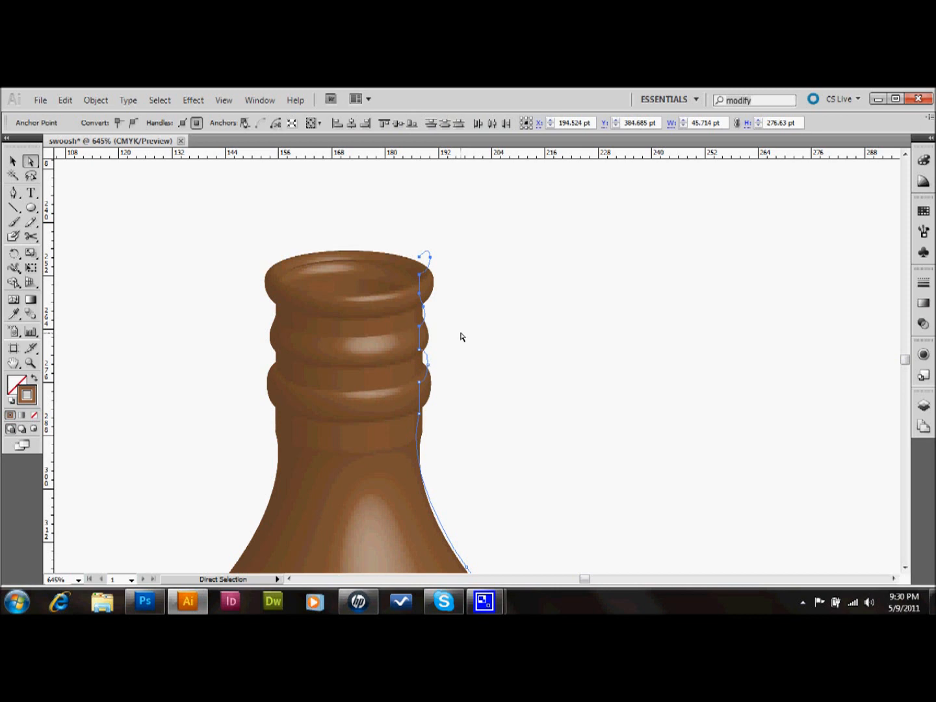
{"action": "key", "text": "Left"}
{"action": "key", "text": "Down"}
{"action": "key", "text": "Down"}
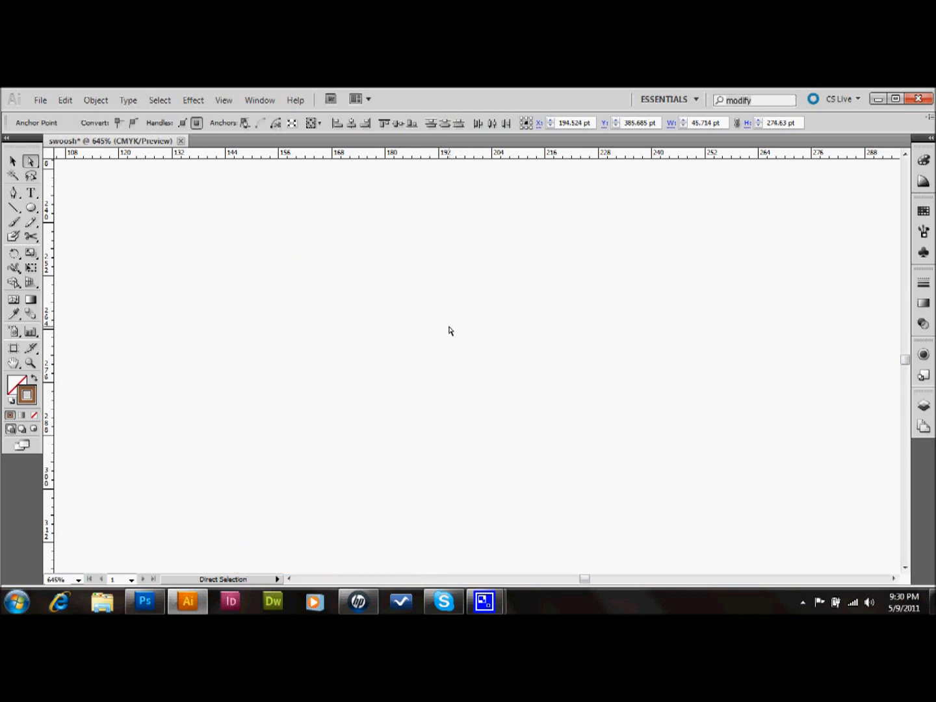
{"action": "key", "text": "Down"}
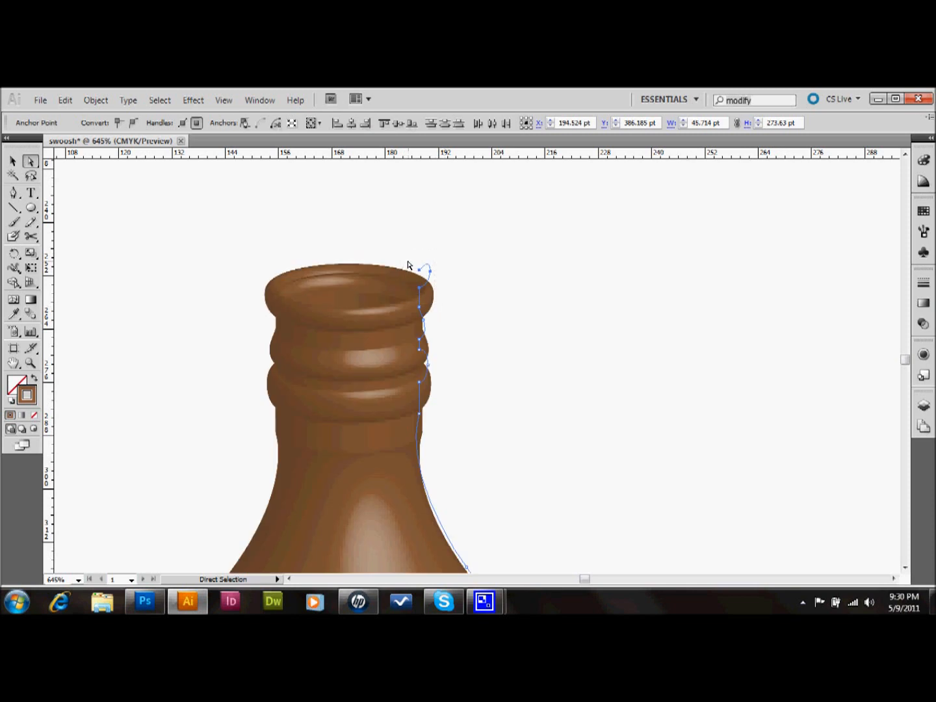
{"action": "key", "text": "Down"}
{"action": "key", "text": "Down"}
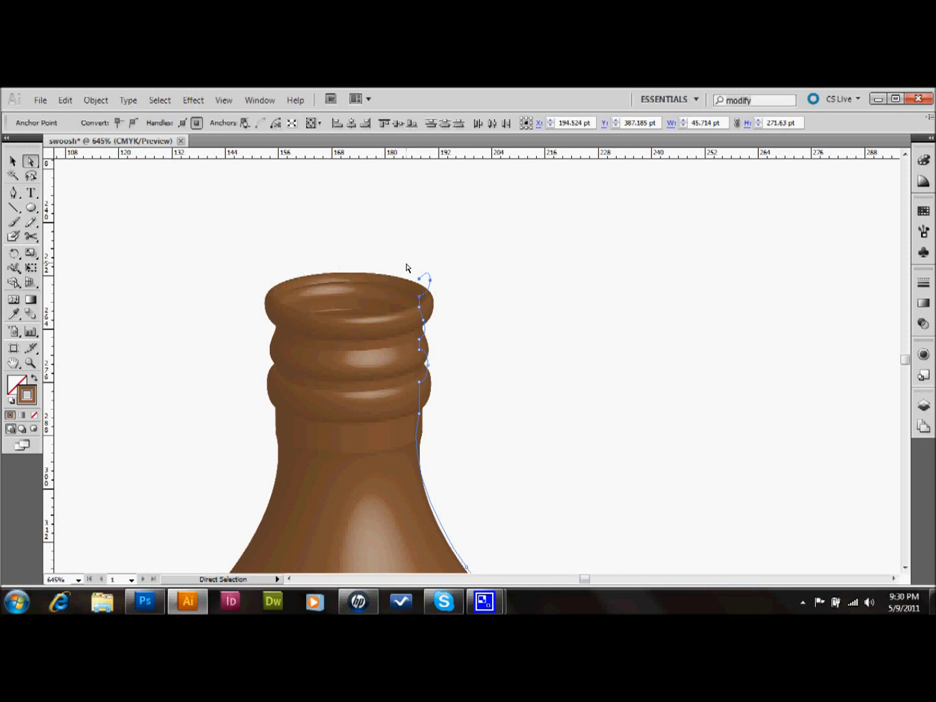
{"action": "left_click", "coordinate": [517, 319]}
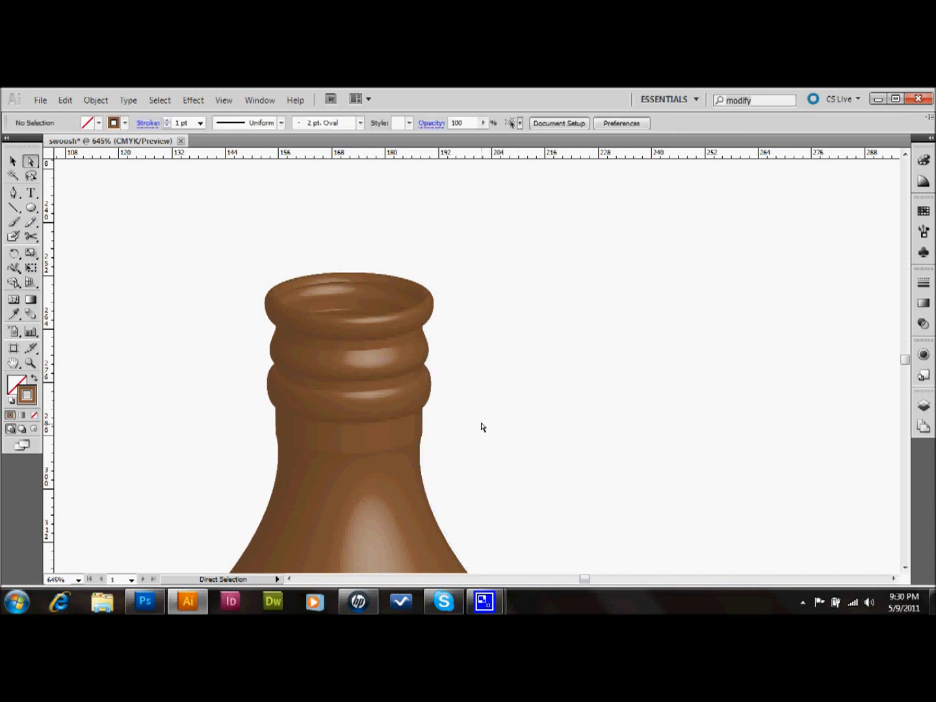
Step: Reshape the outline's shoulder curve to give the bottle a lower, squarer shoulder and a longer neck
{"action": "key", "text": "ctrl+minus"}
{"action": "key", "text": "ctrl+minus"}
{"action": "key", "text": "ctrl+minus"}
{"action": "key", "text": "ctrl+minus"}
{"action": "key", "text": "ctrl+minus"}
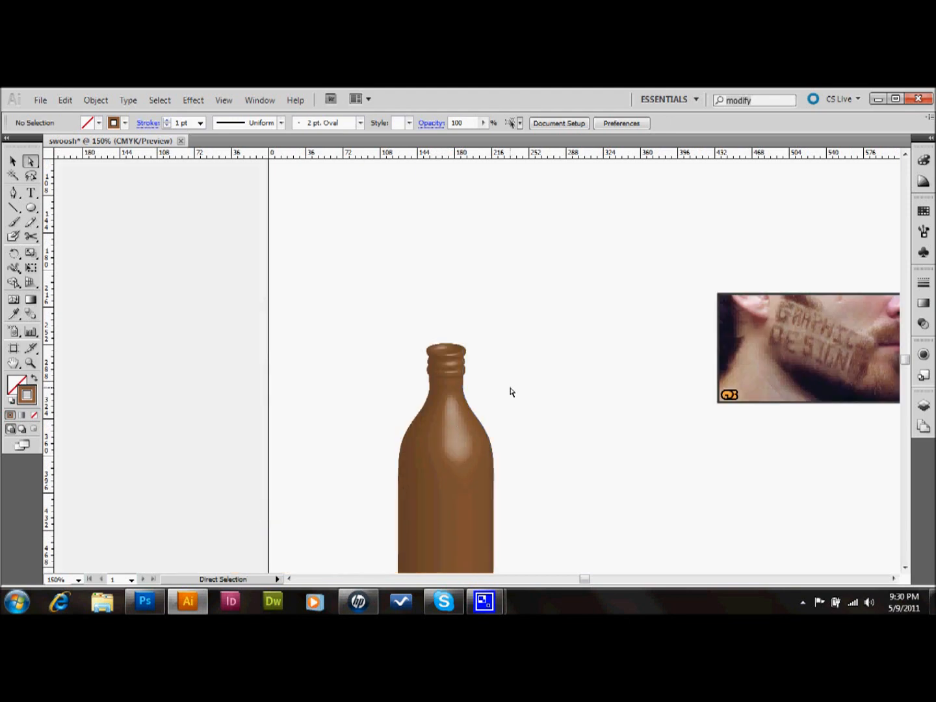
{"action": "scroll", "coordinate": [510, 390], "scroll_direction": "down", "scroll_amount": 3}
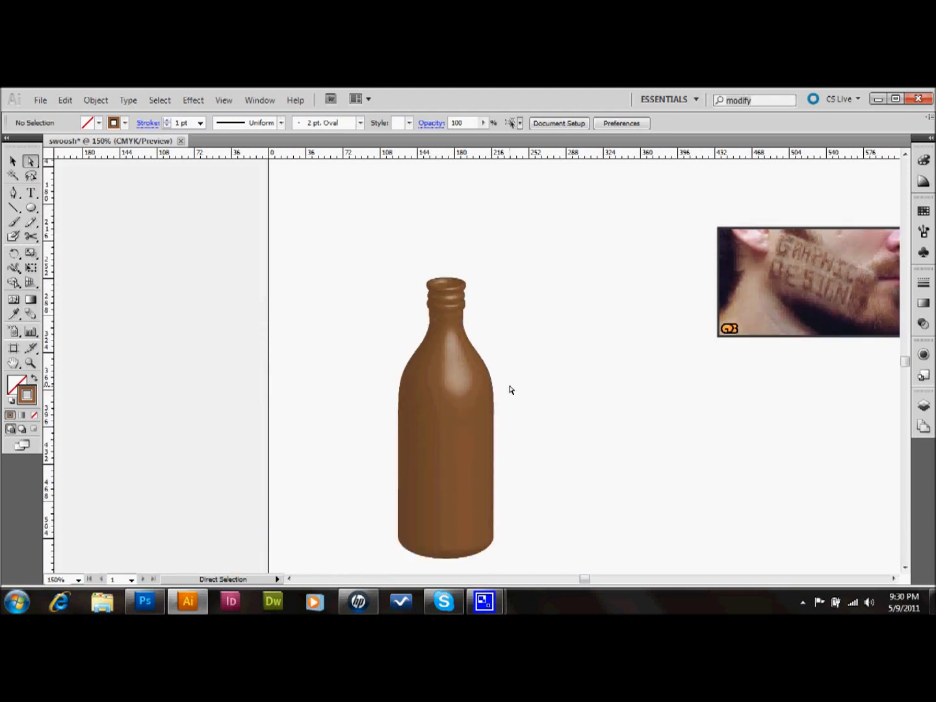
{"action": "left_click", "coordinate": [488, 333]}
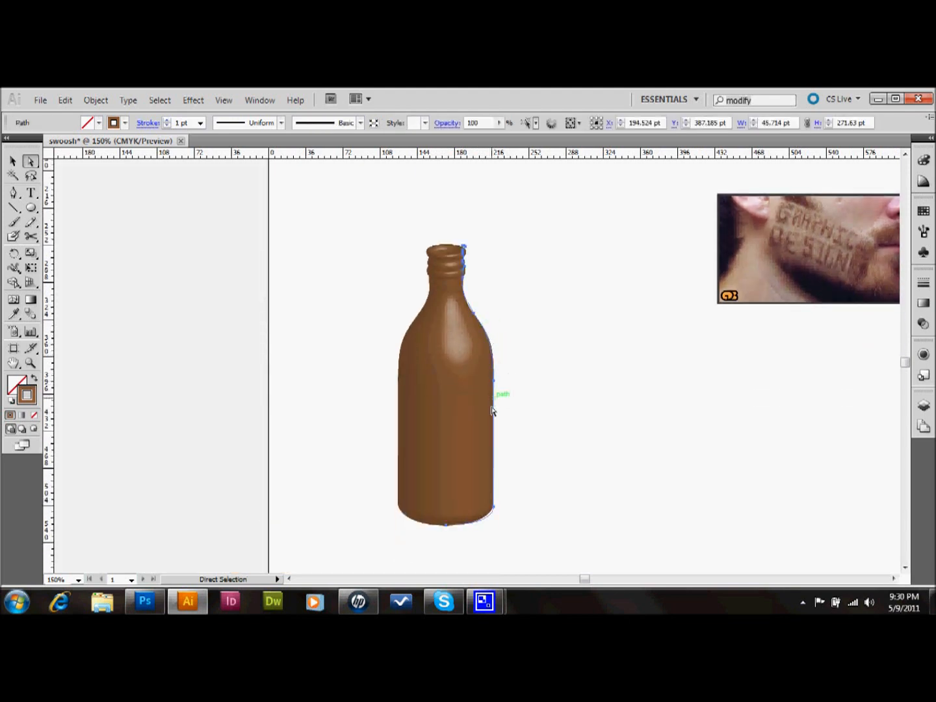
{"action": "left_click", "coordinate": [475, 318]}
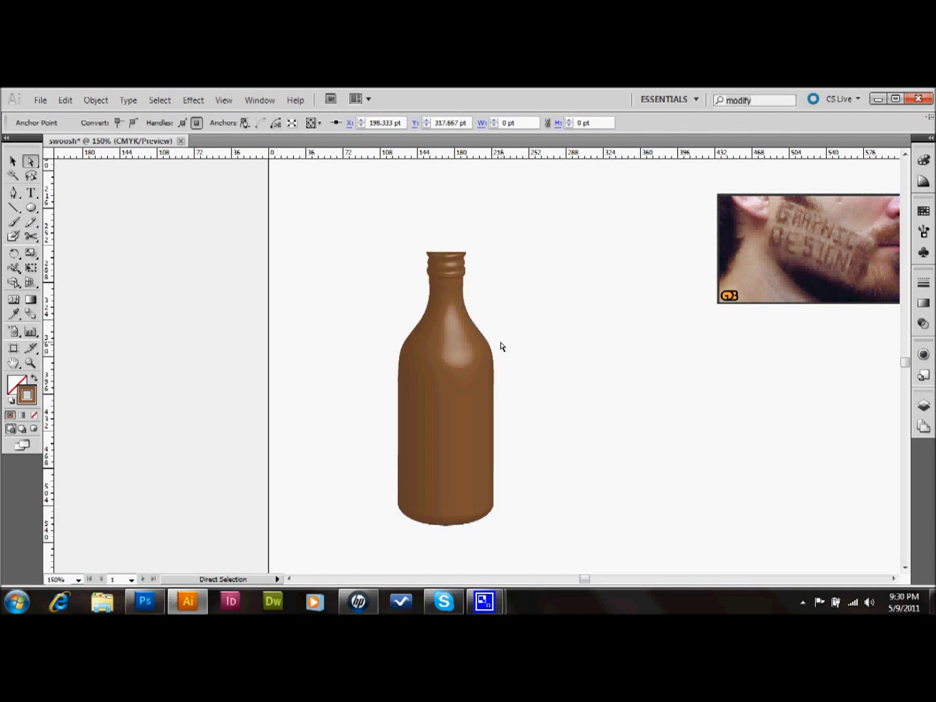
{"action": "left_click", "coordinate": [518, 317]}
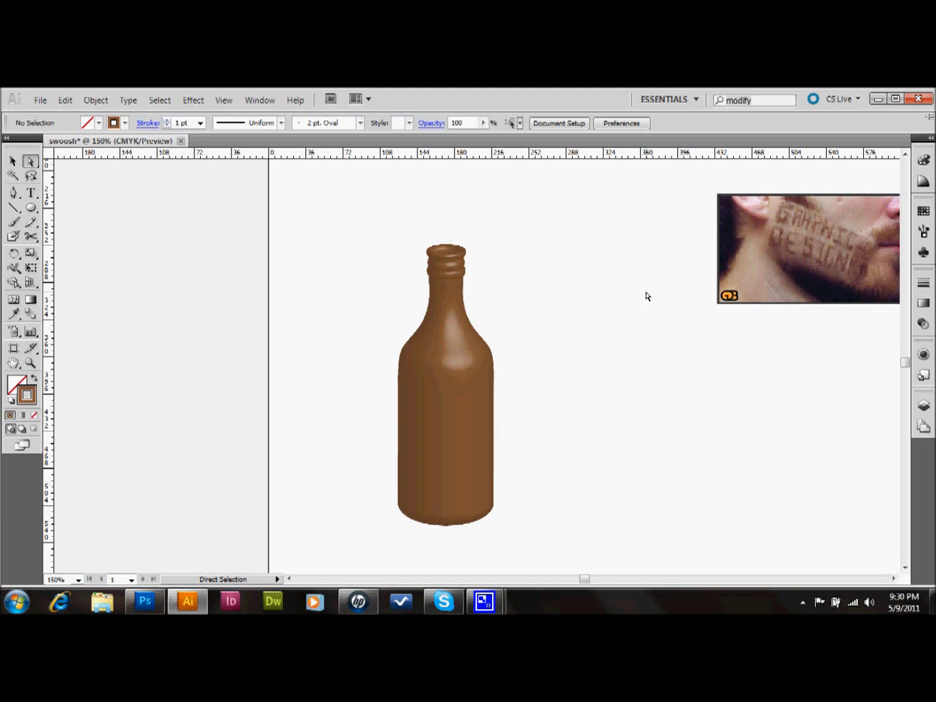
Step: Move the linked photo closer to the bottle, to about X 427.5 pt, Y 306 pt
{"action": "left_click", "coordinate": [14, 161]}
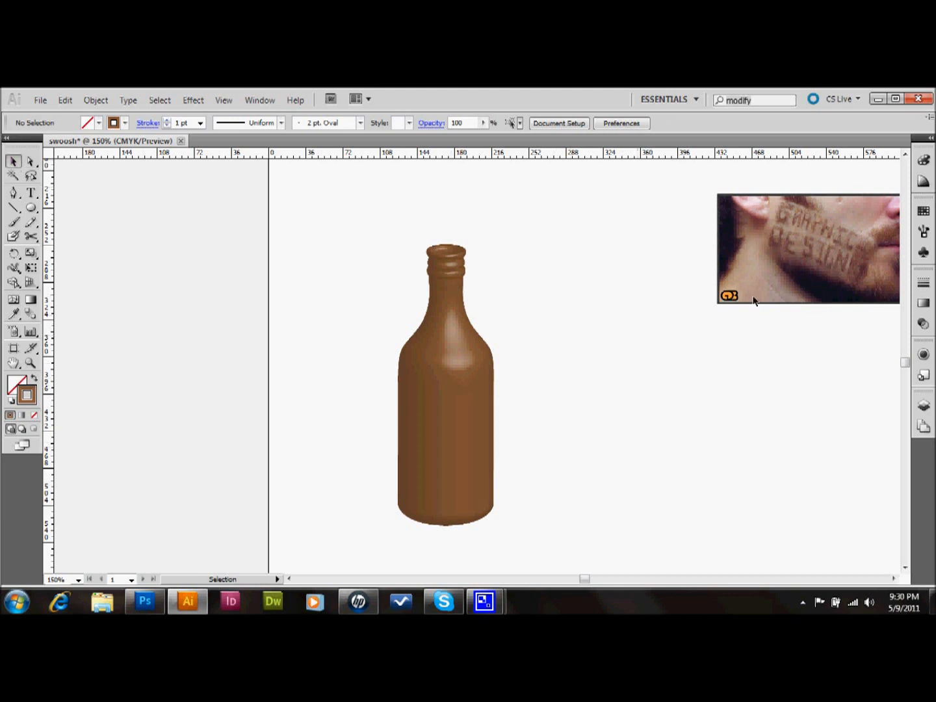
{"action": "left_click_drag", "start_coordinate": [829, 286], "coordinate": [715, 341]}
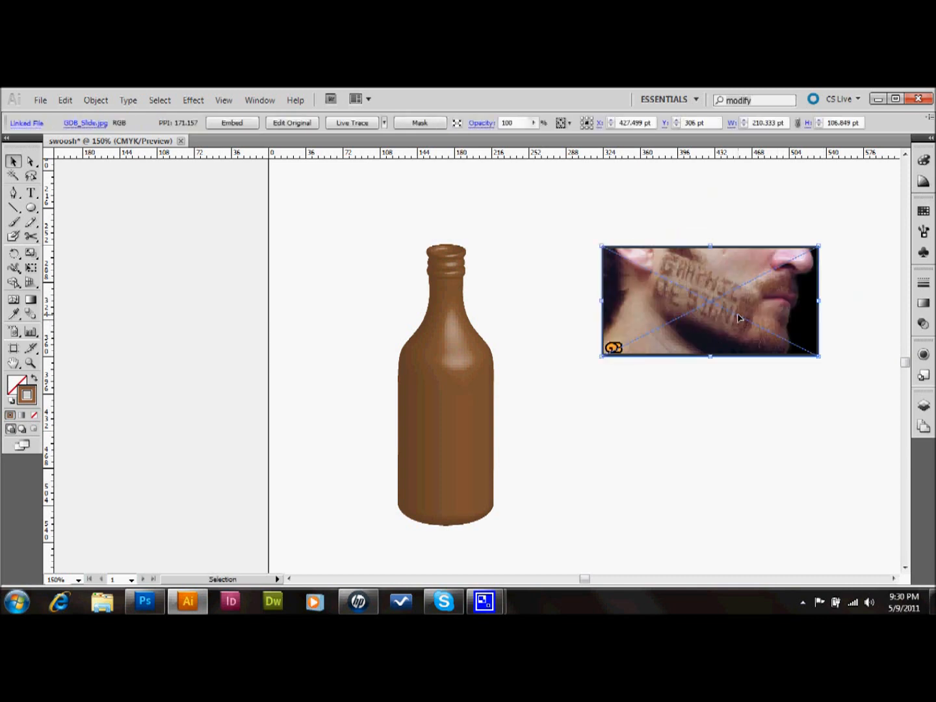
{"action": "left_click", "coordinate": [96, 100]}
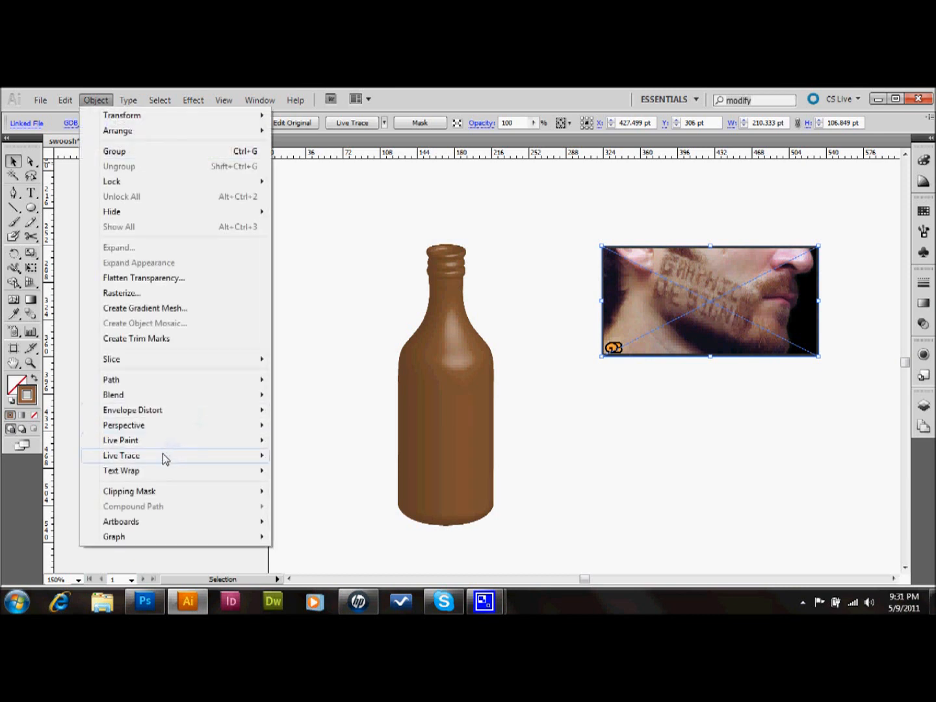
{"action": "mouse_move", "coordinate": [204, 460]}
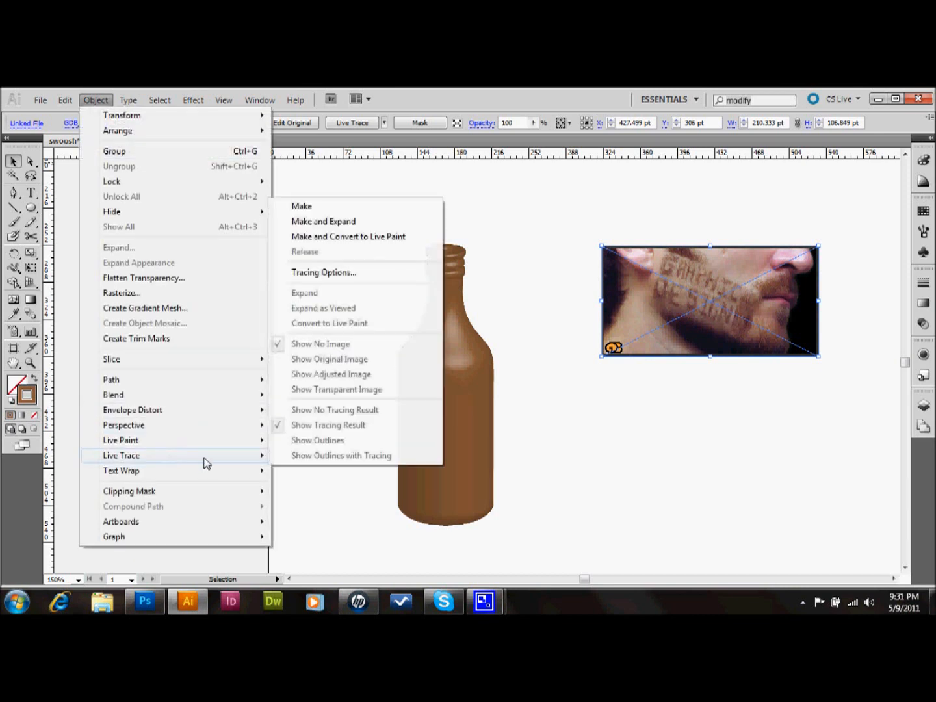
{"action": "left_click", "coordinate": [387, 172]}
Step: Live Trace the linked photo with the Photo High Fidelity preset and expand the tracing into vector paths
{"action": "left_click", "coordinate": [675, 290]}
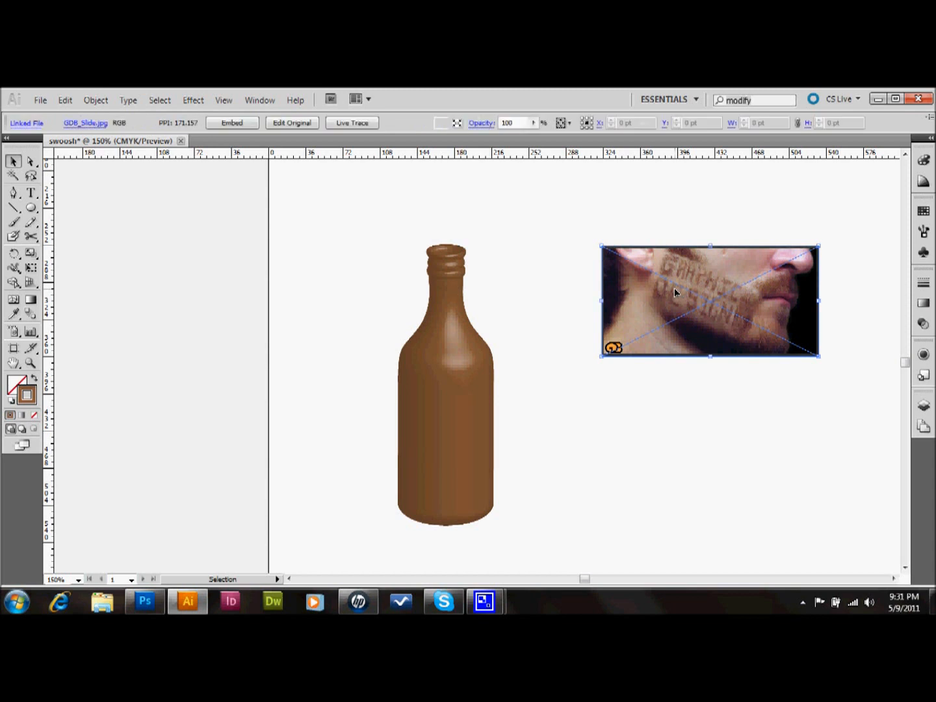
{"action": "left_click", "coordinate": [243, 122]}
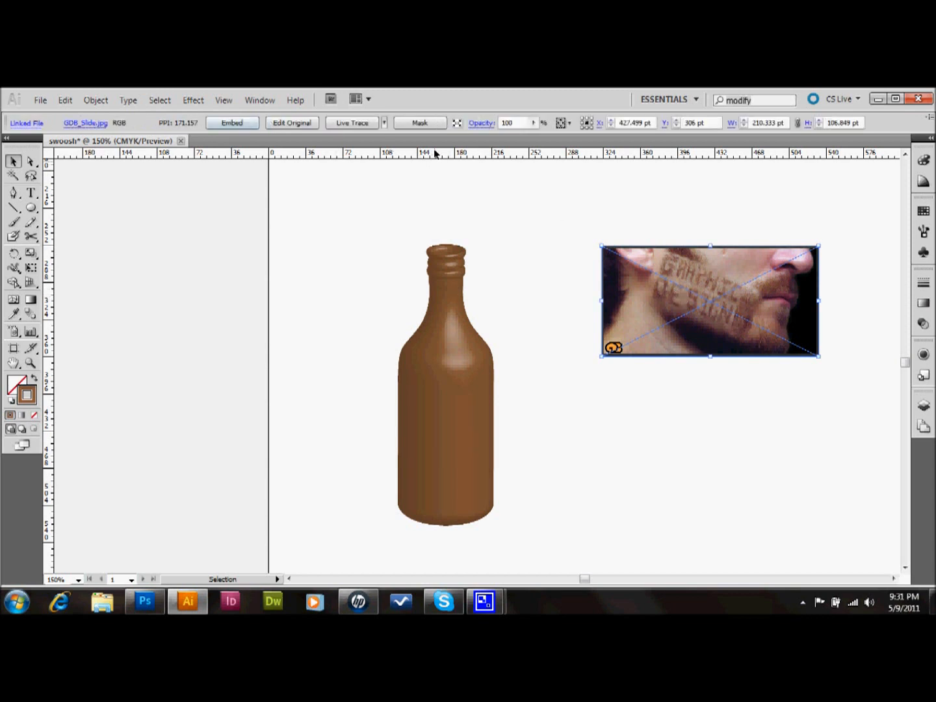
{"action": "left_click", "coordinate": [384, 122]}
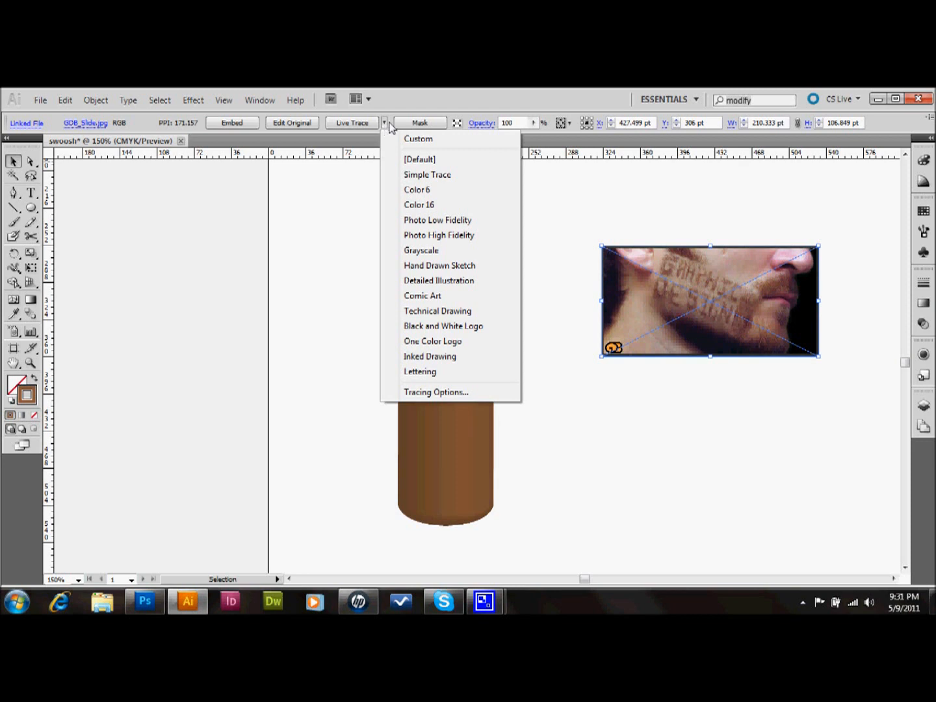
{"action": "left_click", "coordinate": [442, 236]}
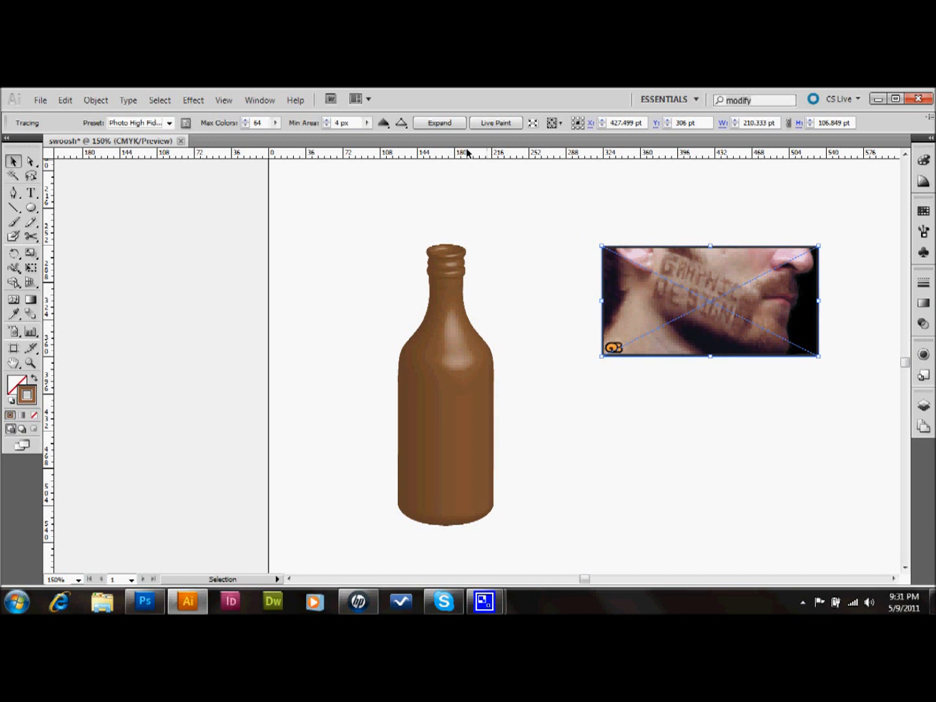
{"action": "left_click", "coordinate": [440, 123]}
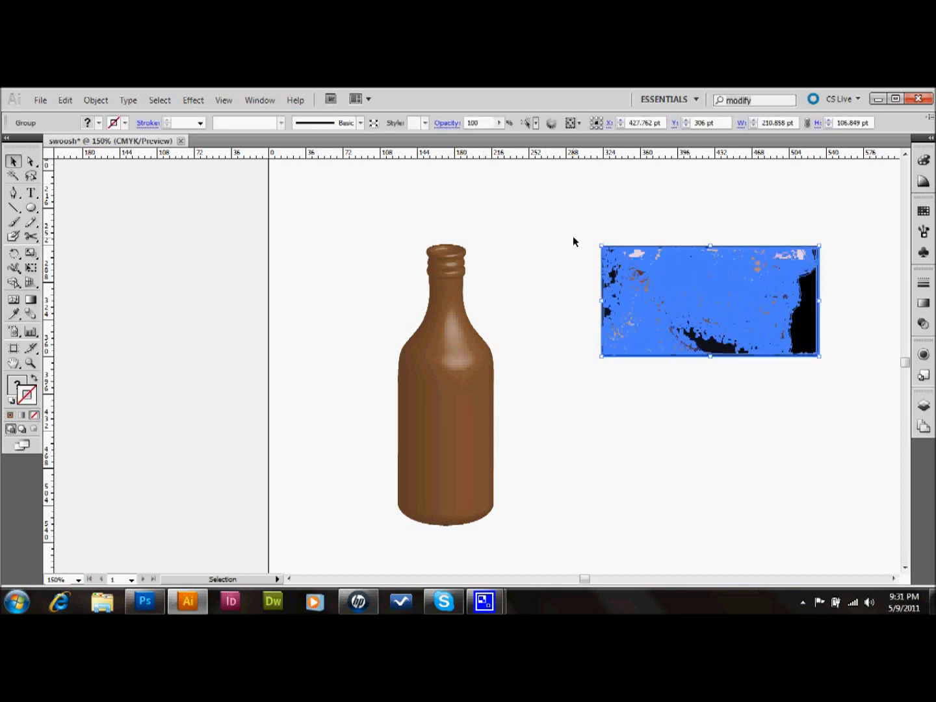
{"action": "left_click", "coordinate": [574, 242]}
{"action": "left_click", "coordinate": [684, 339]}
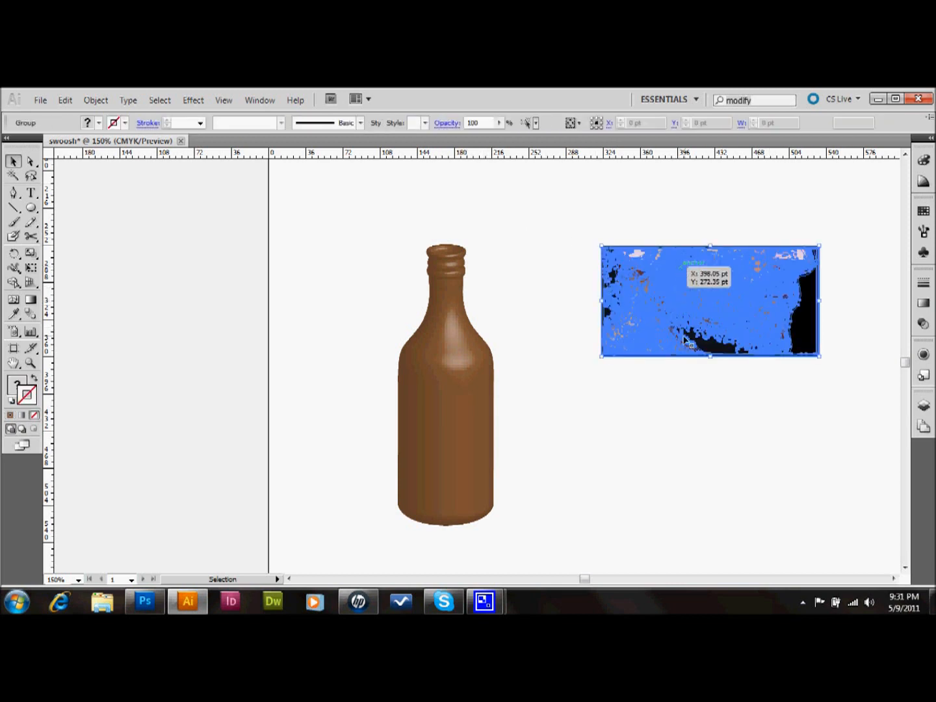
{"action": "left_click", "coordinate": [583, 207]}
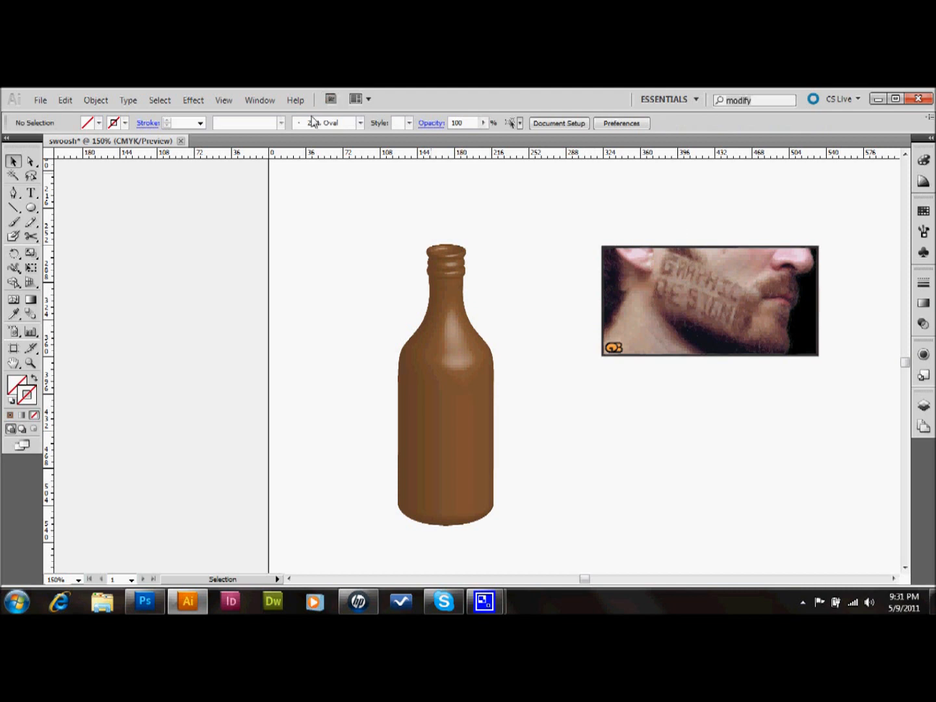
Step: Save the traced photo as a symbol named label and delete the original artwork from the artboard
{"action": "left_click", "coordinate": [259, 101]}
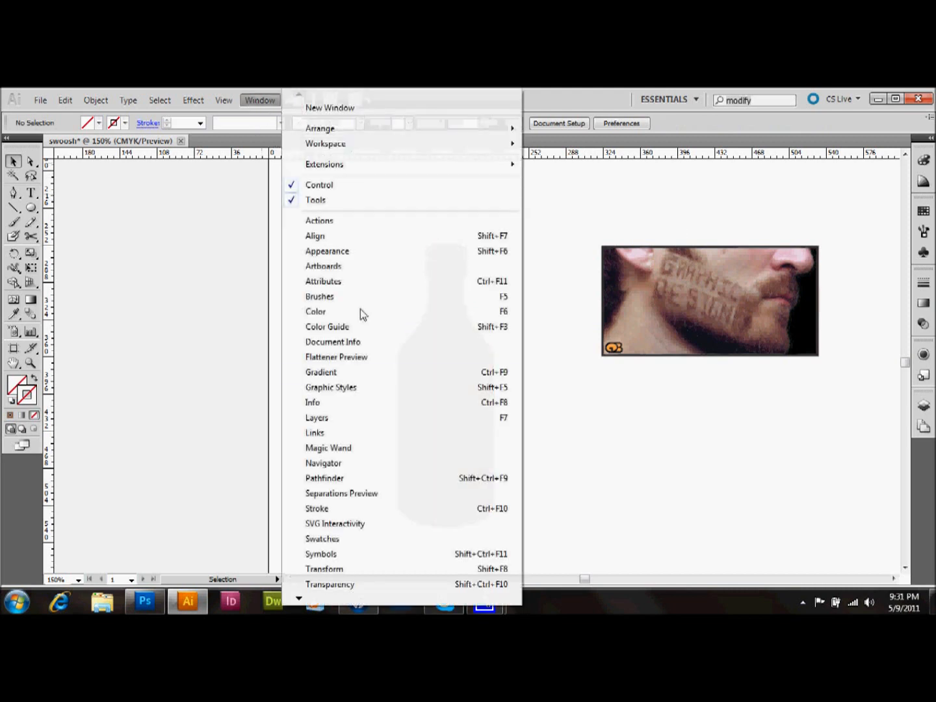
{"action": "left_click", "coordinate": [338, 553]}
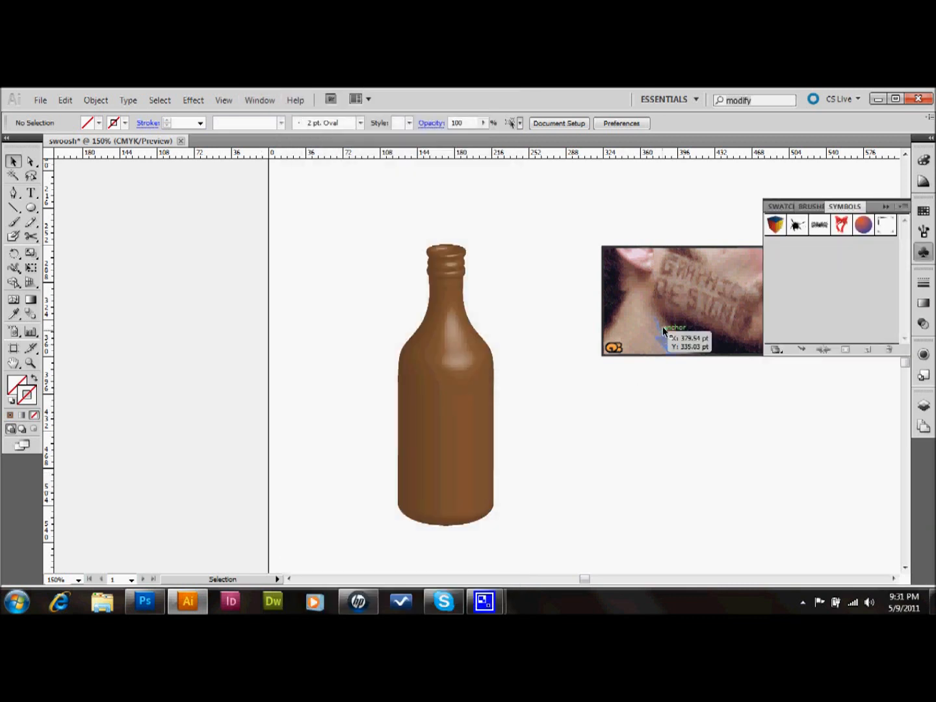
{"action": "left_click_drag", "start_coordinate": [672, 284], "coordinate": [815, 293]}
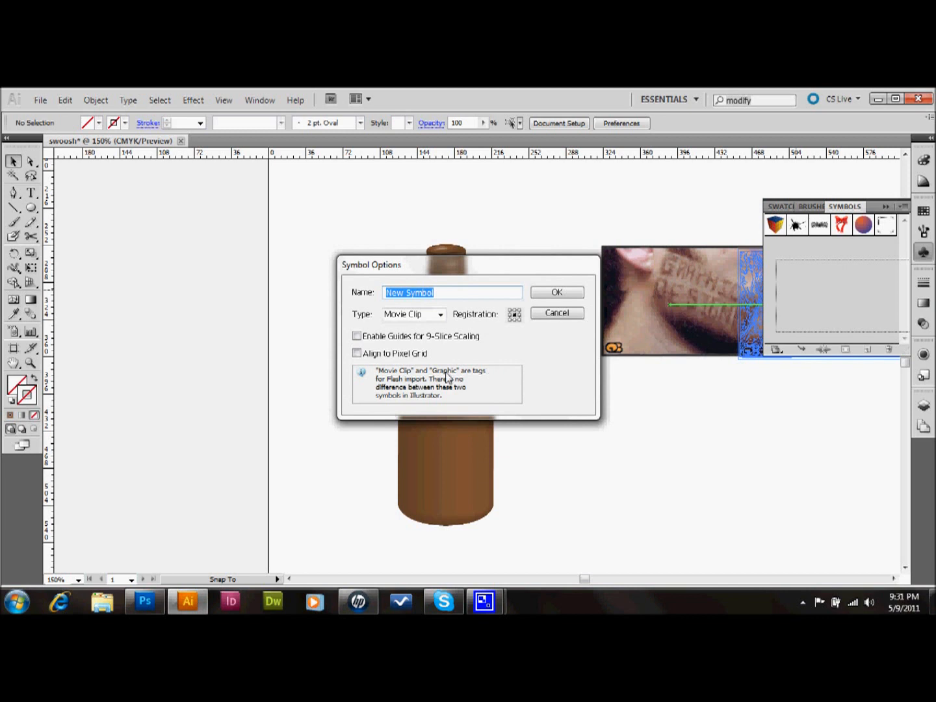
{"action": "type", "text": "label"}
{"action": "key", "text": "Return"}
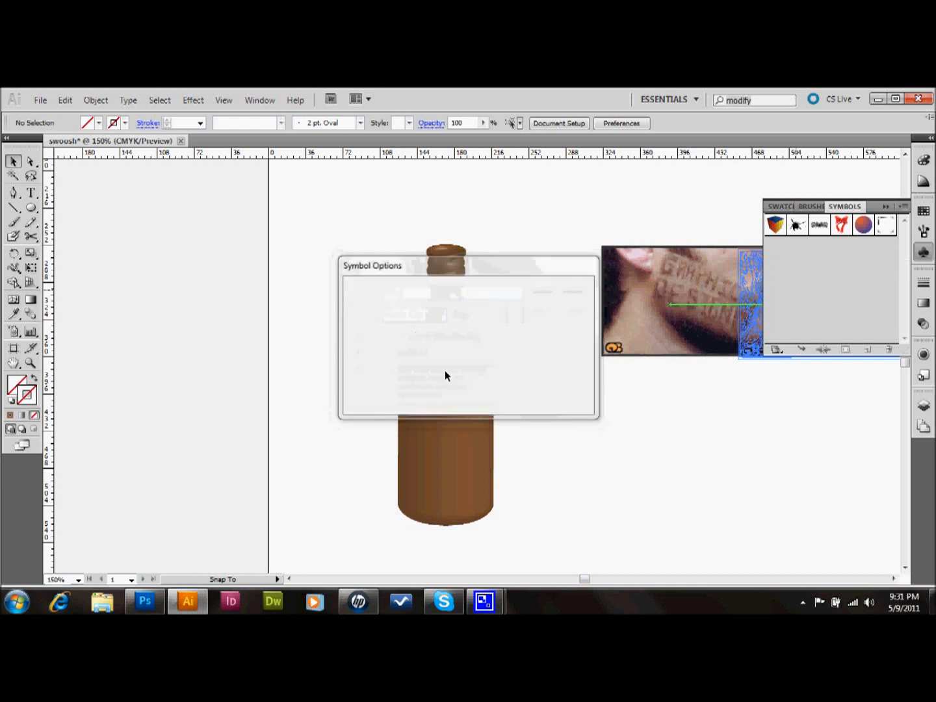
{"action": "left_click_drag", "start_coordinate": [596, 223], "coordinate": [677, 314]}
{"action": "key", "text": "Delete"}
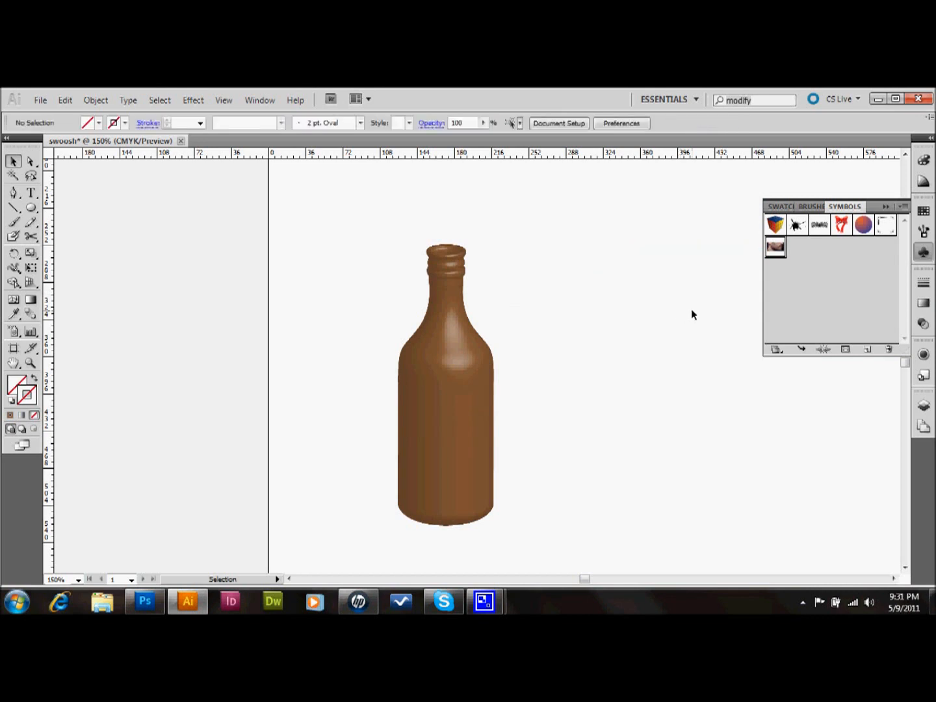
Step: Open the Map Art settings of the bottle's existing 3D Revolve effect
{"action": "left_click", "coordinate": [453, 380]}
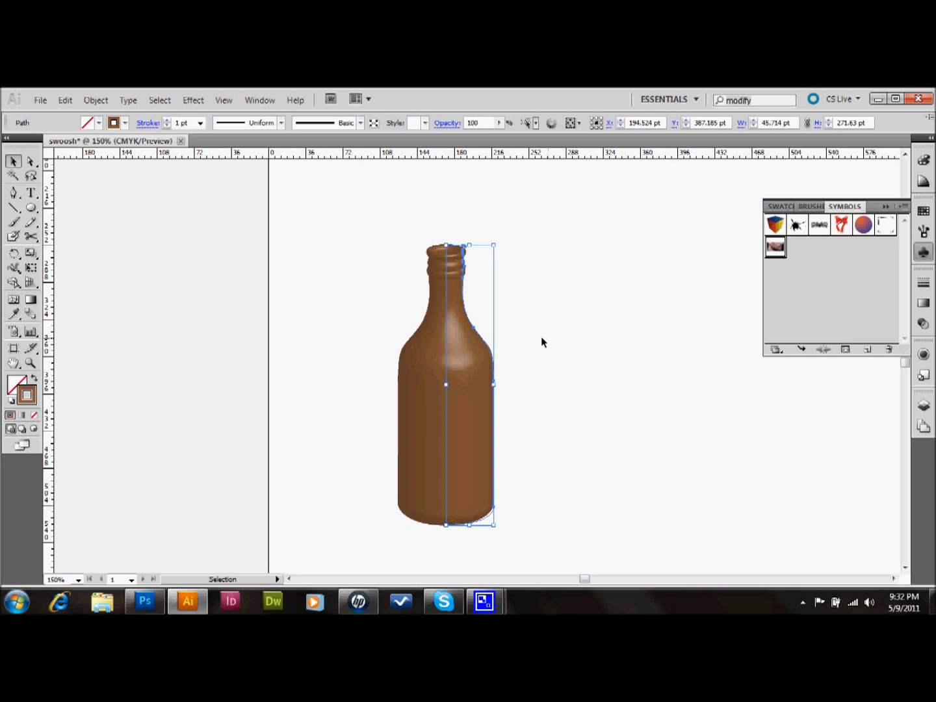
{"action": "left_click", "coordinate": [257, 99]}
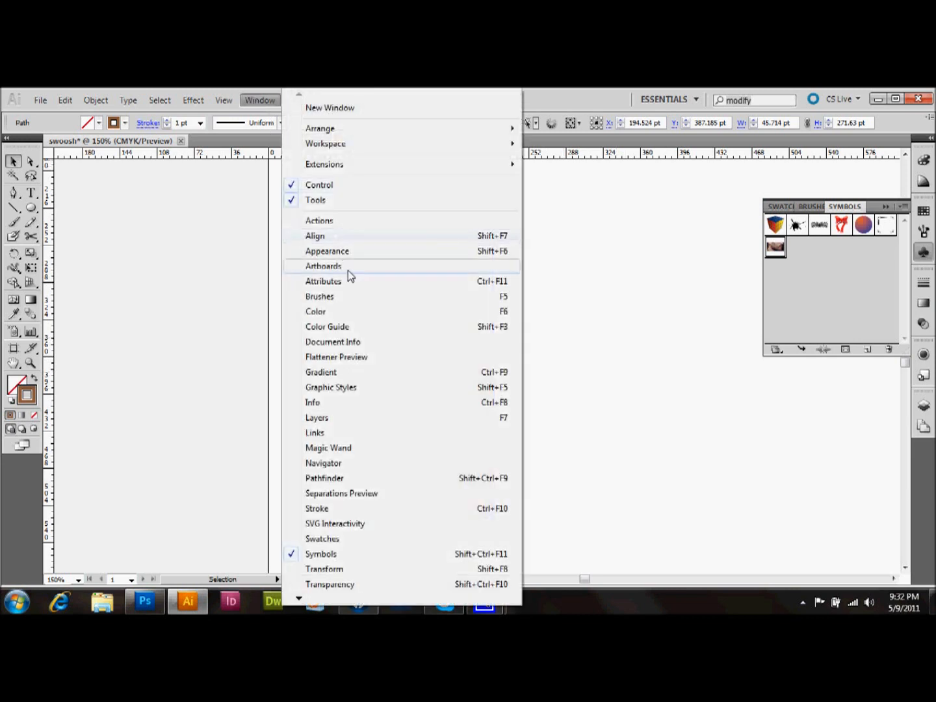
{"action": "left_click", "coordinate": [348, 252]}
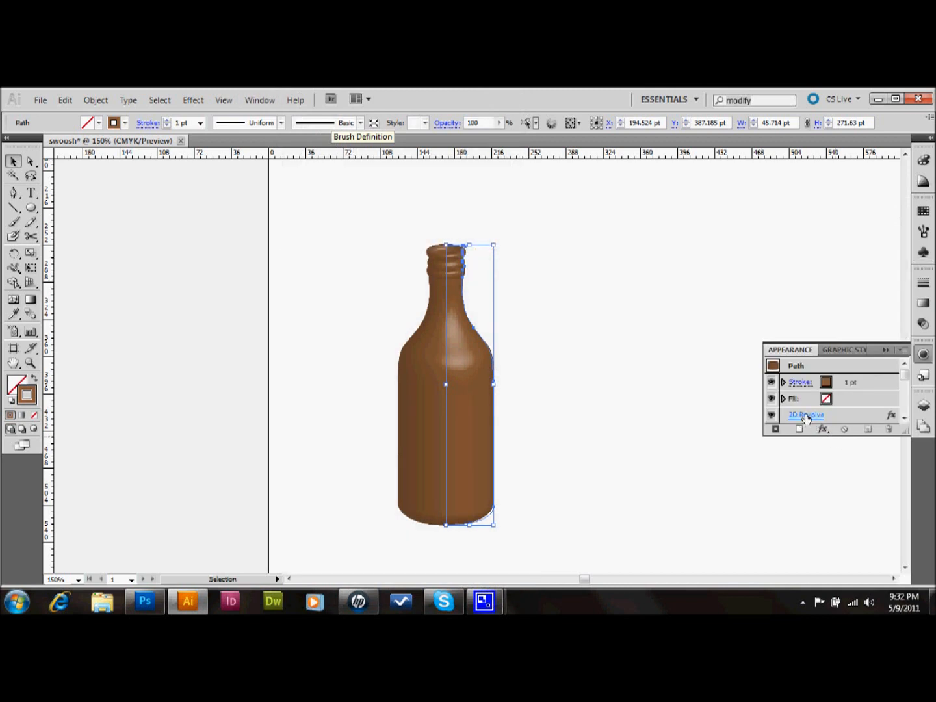
{"action": "double_click", "coordinate": [867, 416]}
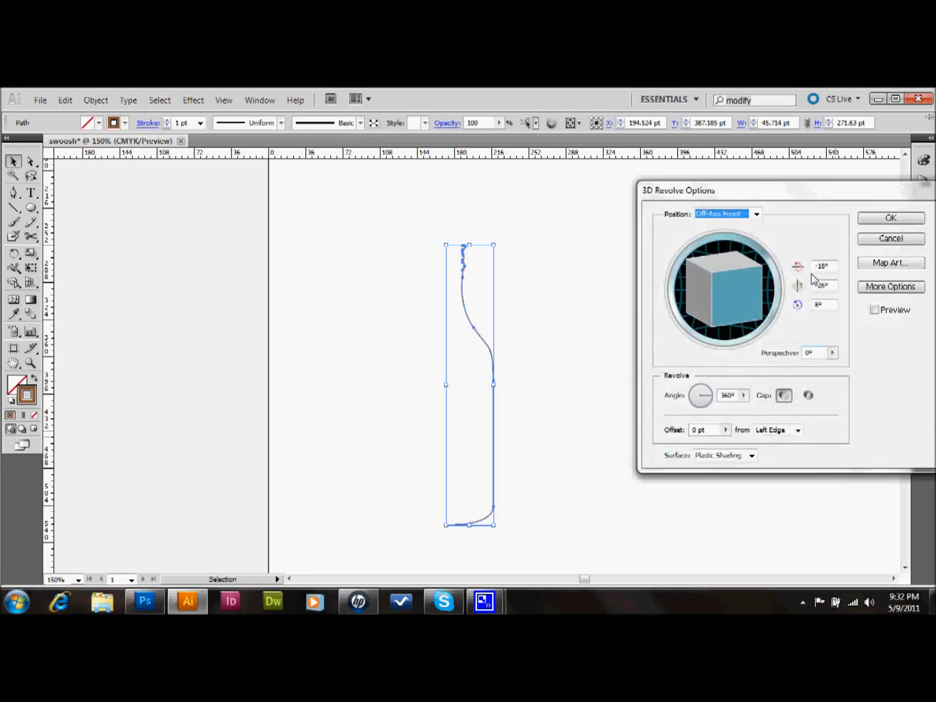
{"action": "left_click", "coordinate": [893, 266]}
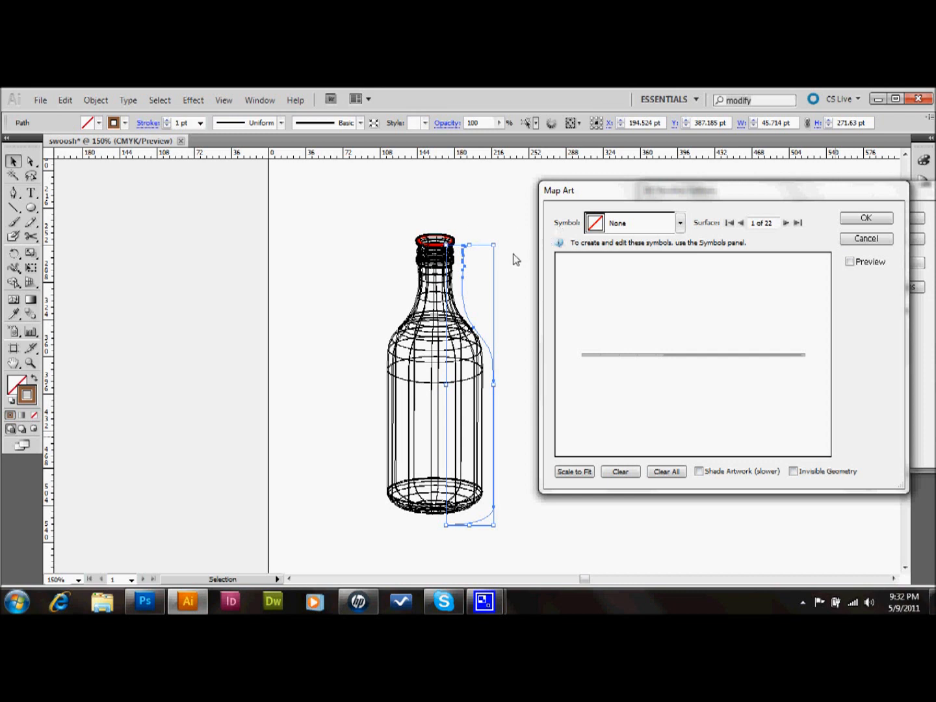
Step: Step through the bottle's mappable surfaces and choose the straight body surface, 15 of 22
{"action": "left_click", "coordinate": [786, 223]}
{"action": "left_click", "coordinate": [785, 223]}
{"action": "left_click", "coordinate": [786, 223]}
{"action": "left_click", "coordinate": [785, 222]}
{"action": "left_click", "coordinate": [786, 223]}
{"action": "left_click", "coordinate": [785, 223]}
{"action": "left_click", "coordinate": [785, 223]}
{"action": "left_click", "coordinate": [785, 224]}
{"action": "left_click", "coordinate": [785, 223]}
{"action": "left_click", "coordinate": [785, 223]}
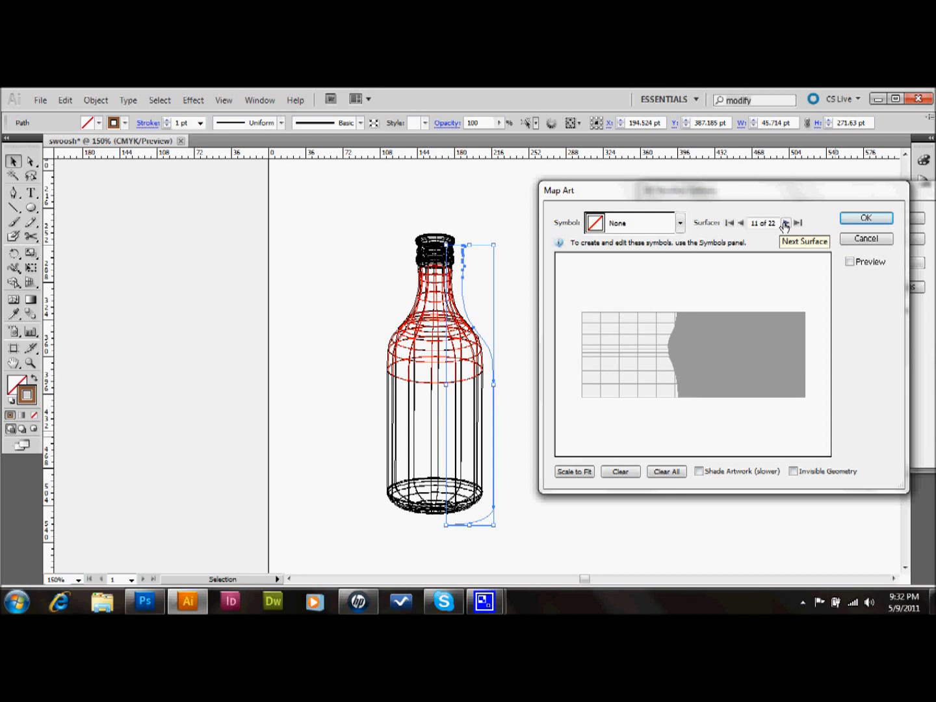
{"action": "left_click", "coordinate": [785, 223]}
{"action": "left_click", "coordinate": [786, 223]}
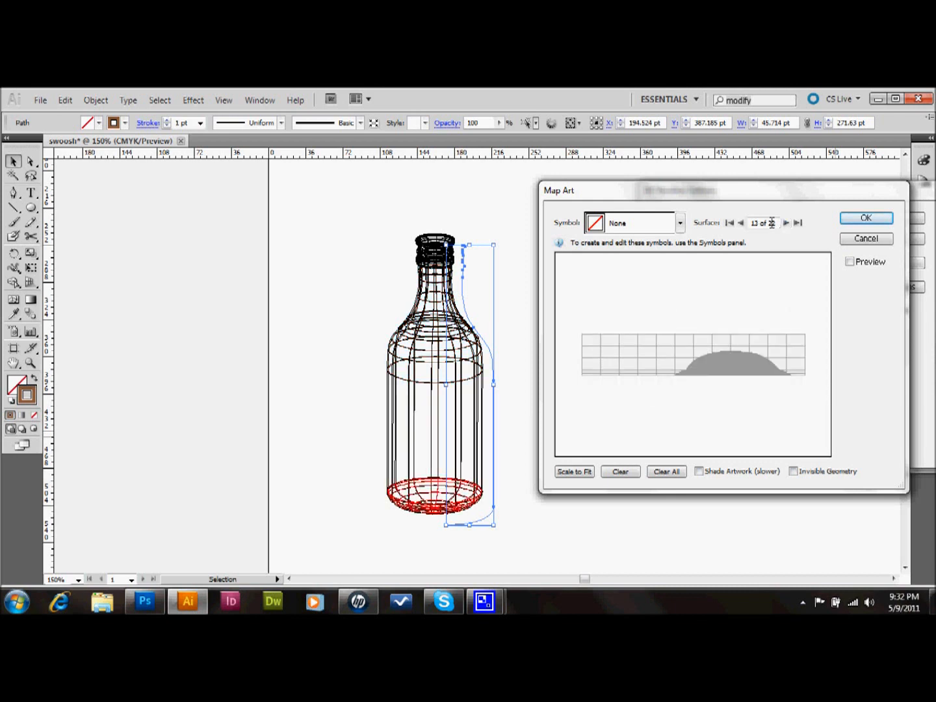
{"action": "left_click", "coordinate": [741, 223]}
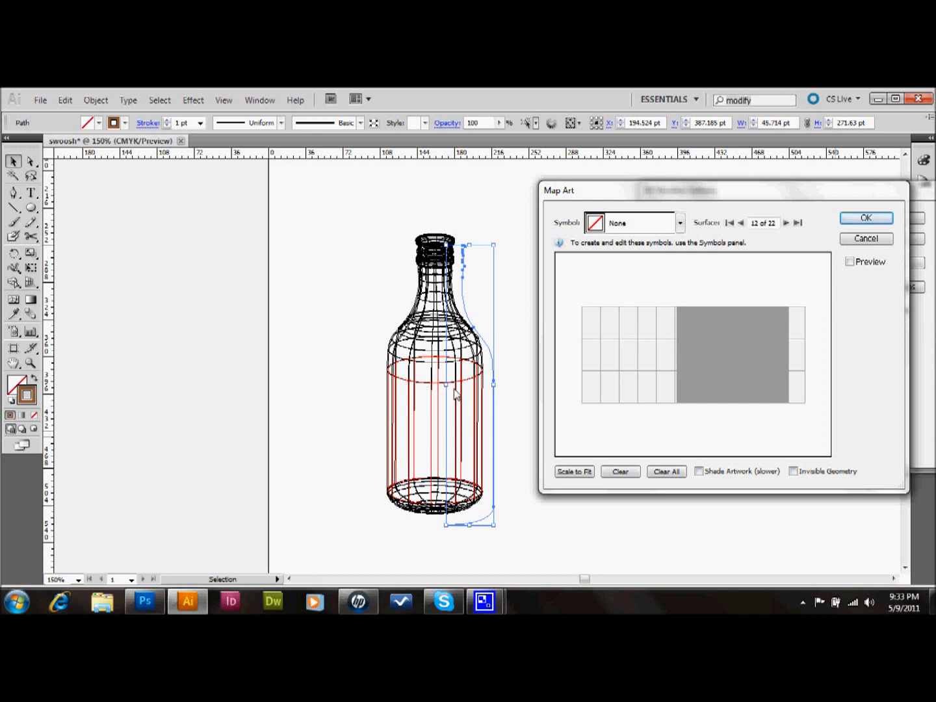
{"action": "left_click", "coordinate": [785, 223]}
{"action": "left_click", "coordinate": [786, 223]}
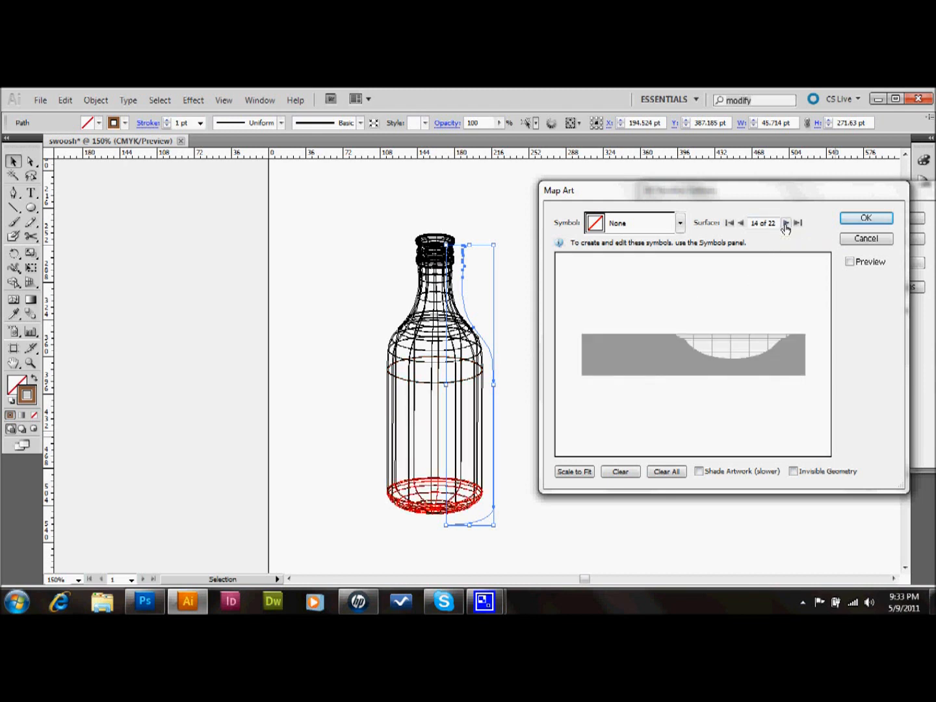
{"action": "left_click", "coordinate": [786, 223]}
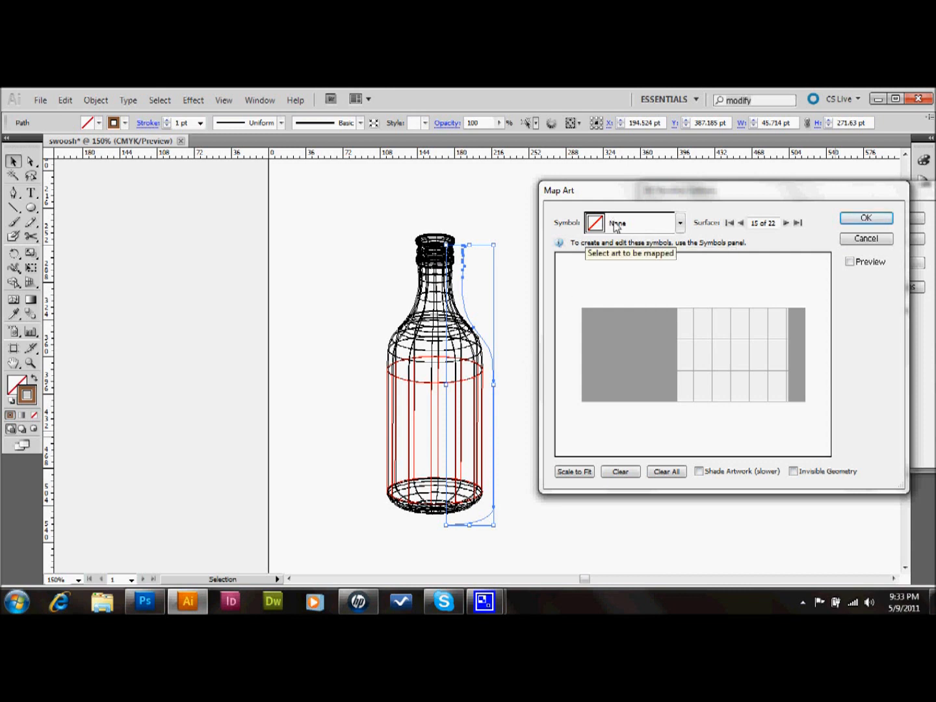
Step: Map the label symbol onto the selected body surface and turn on the preview
{"action": "left_click", "coordinate": [680, 223]}
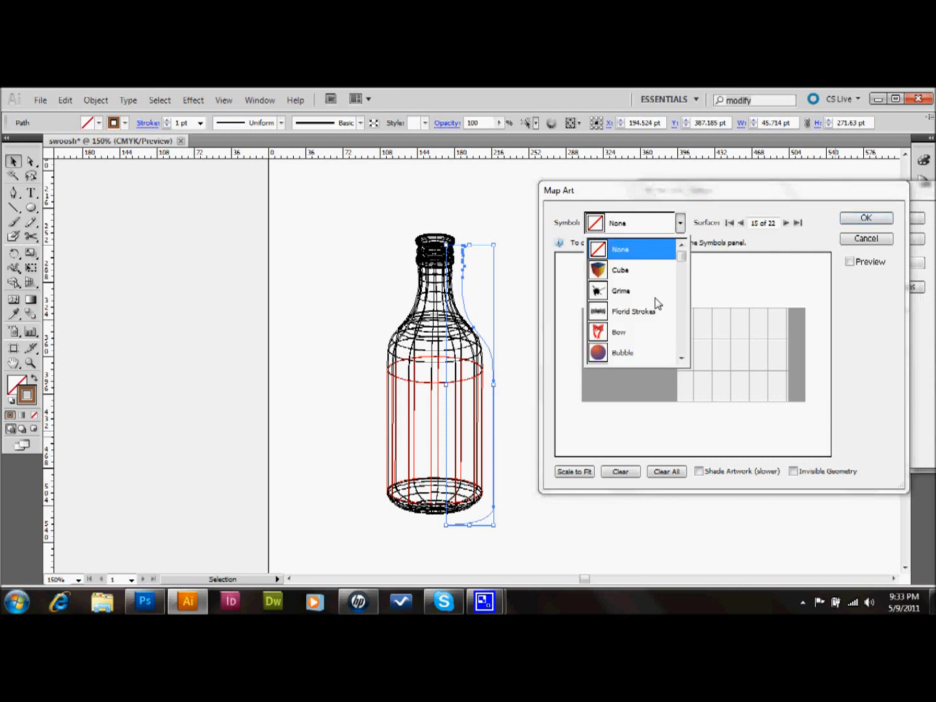
{"action": "scroll", "coordinate": [657, 305], "scroll_direction": "down", "scroll_amount": 1}
{"action": "left_click", "coordinate": [620, 356]}
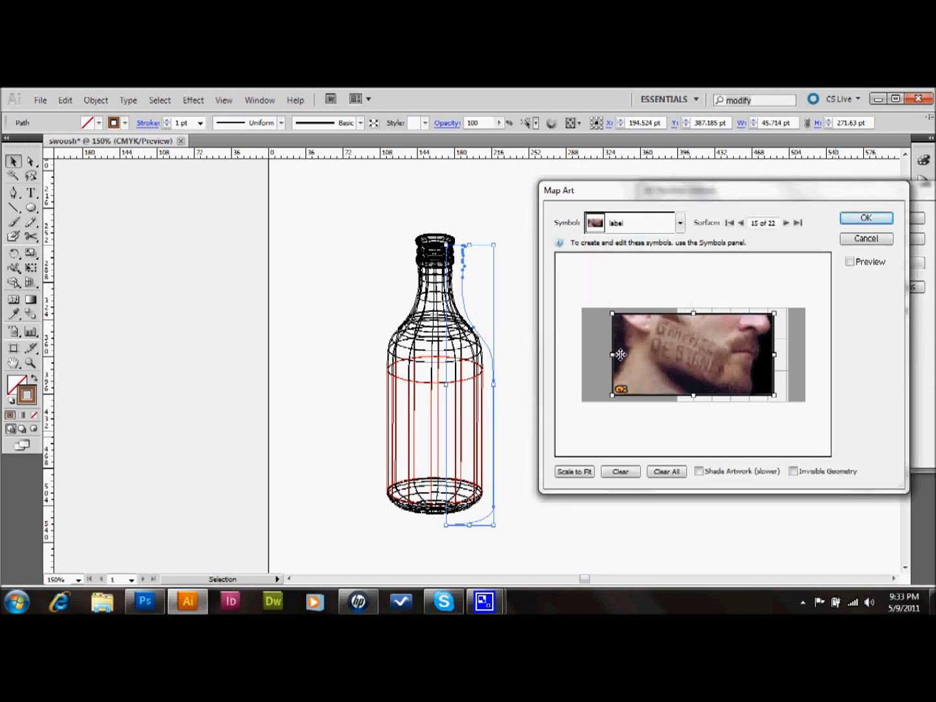
{"action": "left_click", "coordinate": [849, 262]}
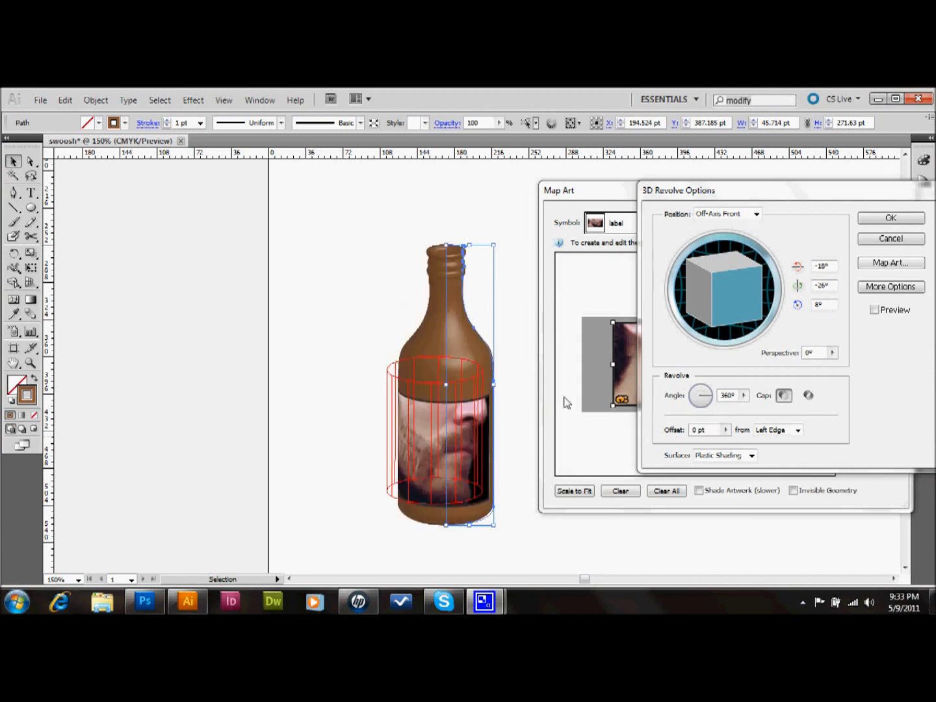
{"action": "left_click", "coordinate": [604, 192]}
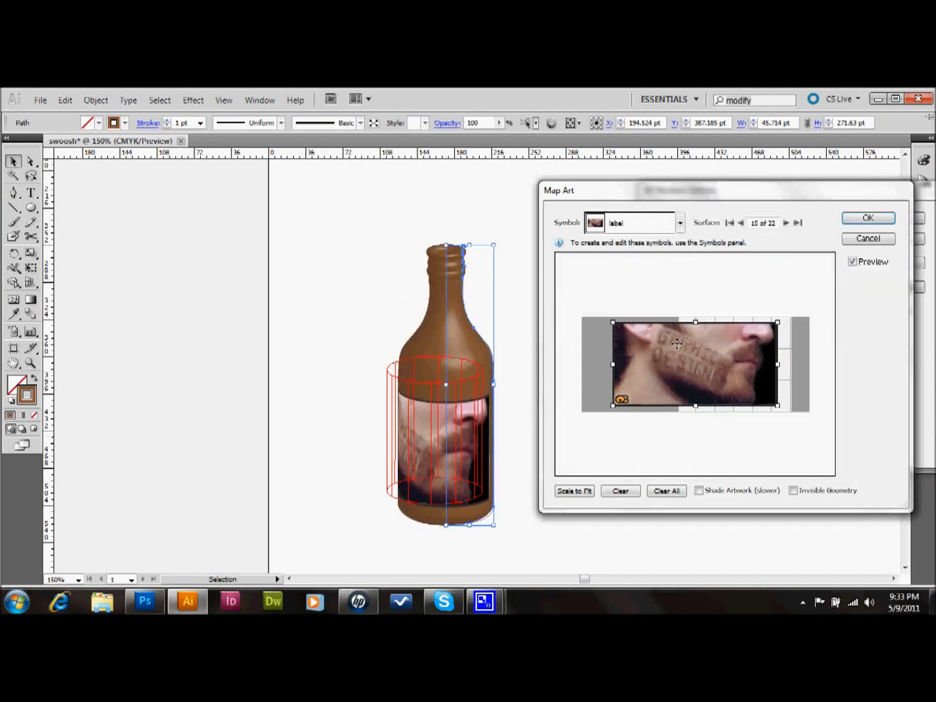
Step: Adjust the label's placement across the body surface, enable Shade Artwork, and apply the mapping to the bottle
{"action": "left_click_drag", "start_coordinate": [644, 370], "coordinate": [732, 368]}
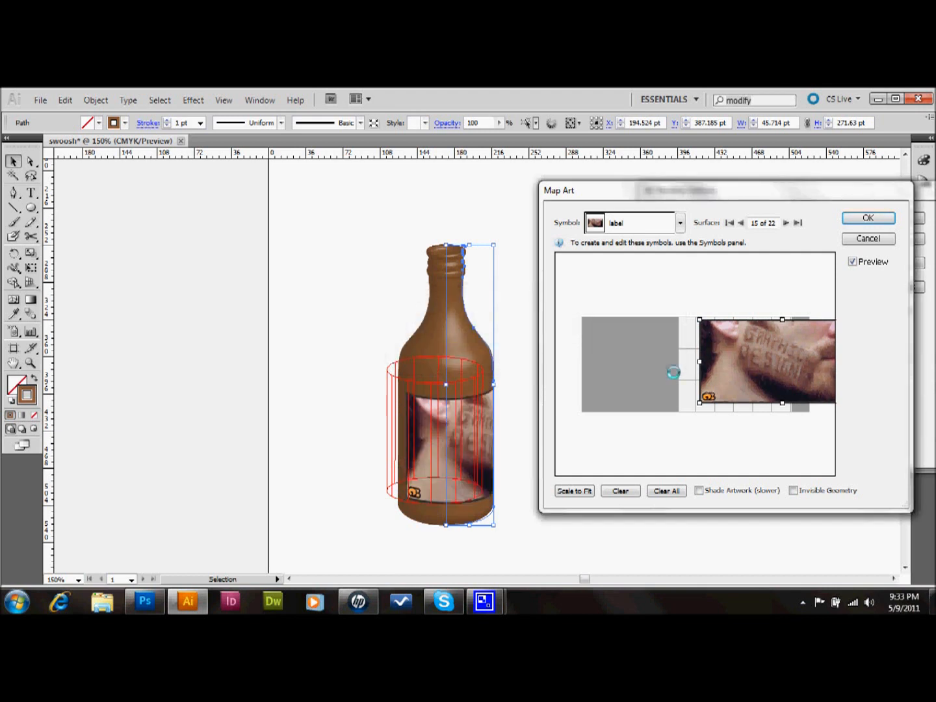
{"action": "left_click_drag", "start_coordinate": [768, 368], "coordinate": [681, 372]}
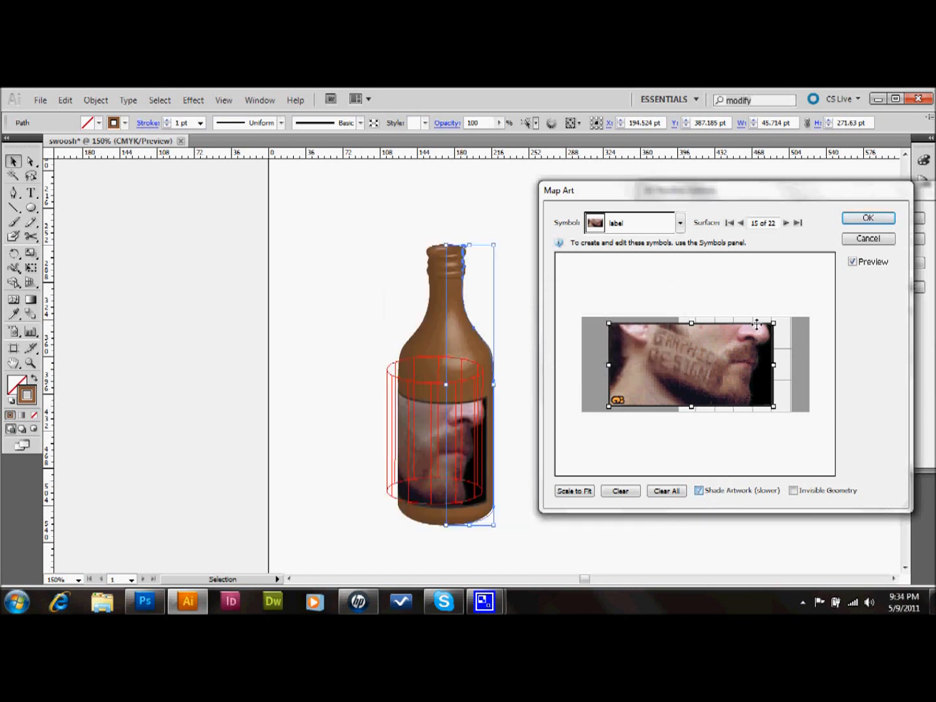
{"action": "left_click", "coordinate": [870, 224]}
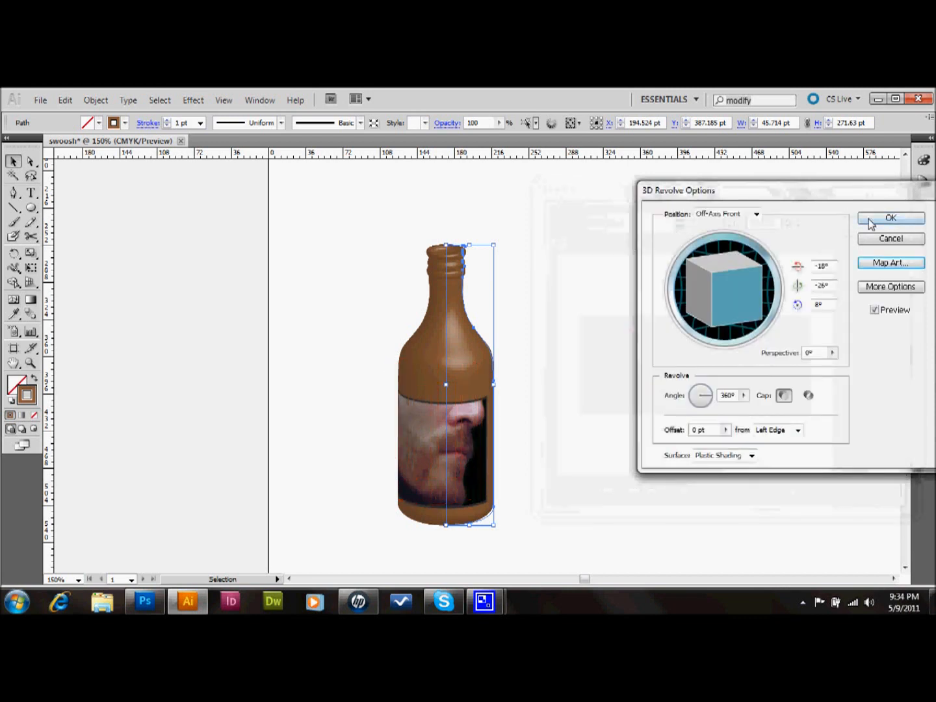
{"action": "left_click", "coordinate": [885, 220]}
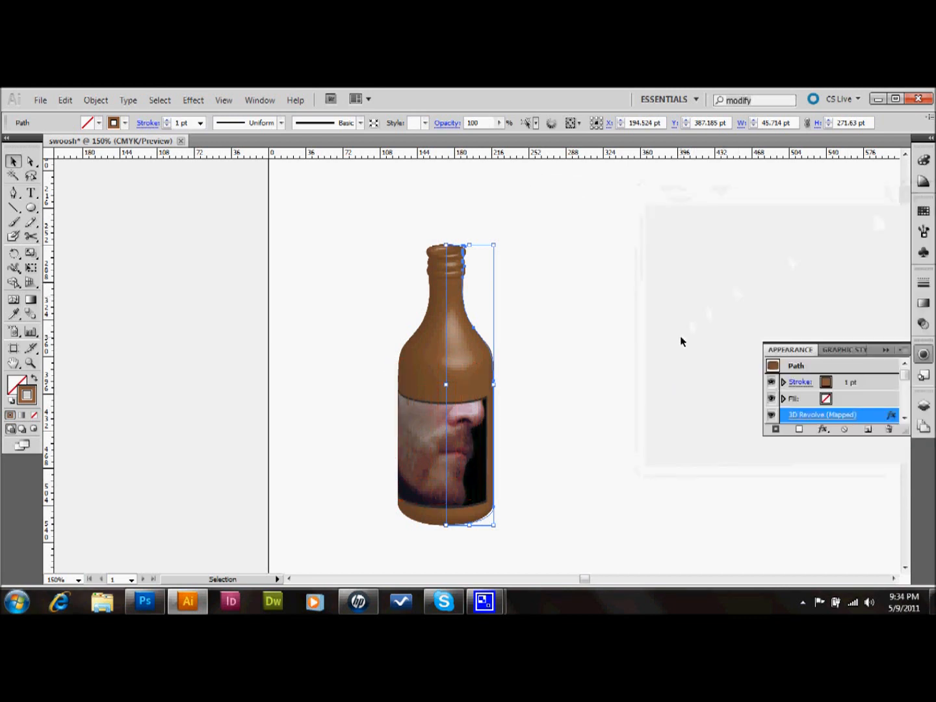